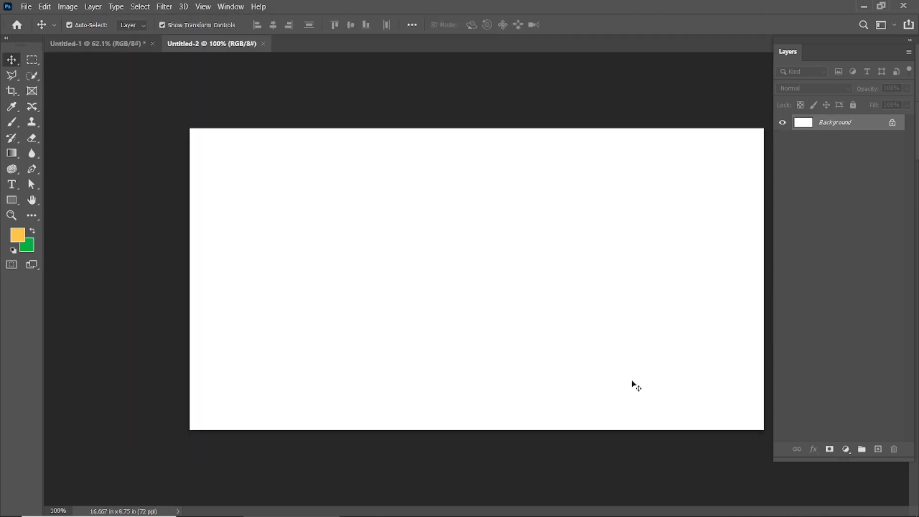
- Dock the Layers panel beside the canvas and open the brush-stroke image pngwing.com (14).png from Downloads
mouse_move(900, 41)
left_mouse_down()
mouse_move(870, 50)
mouse_move(898, 38)
left_mouse_up()
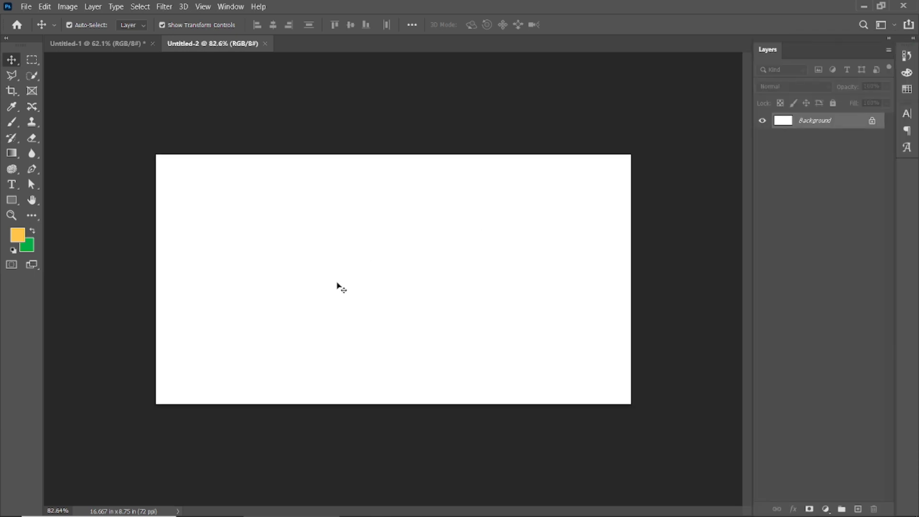
scroll(394, 286, "up", 1)
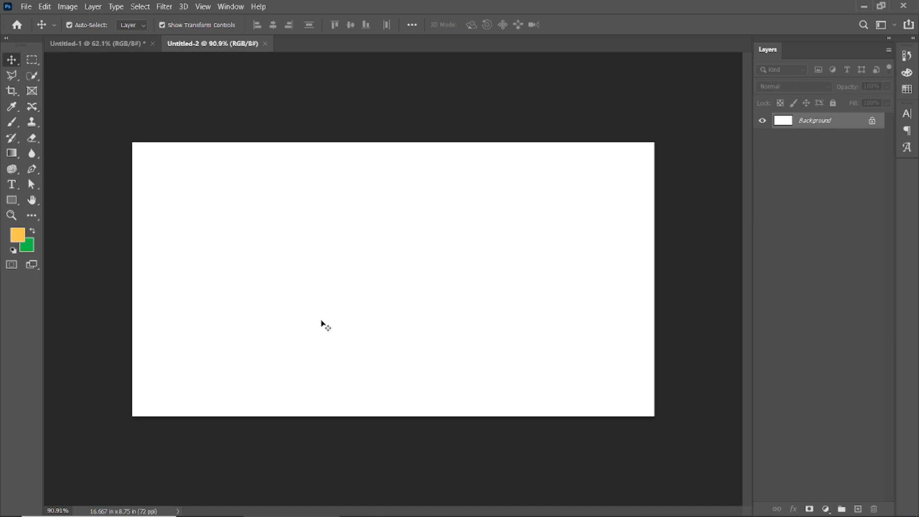
left_click(26, 7)
left_click(38, 28)
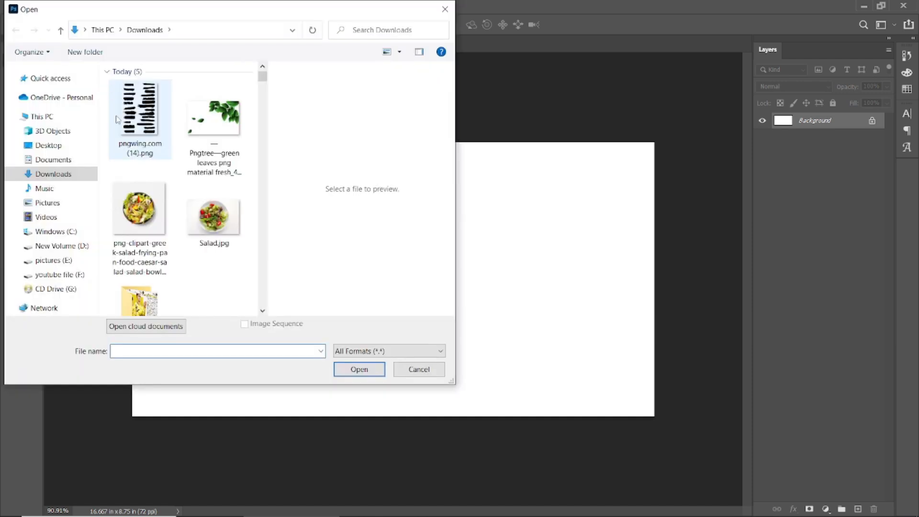
double_click(116, 119)
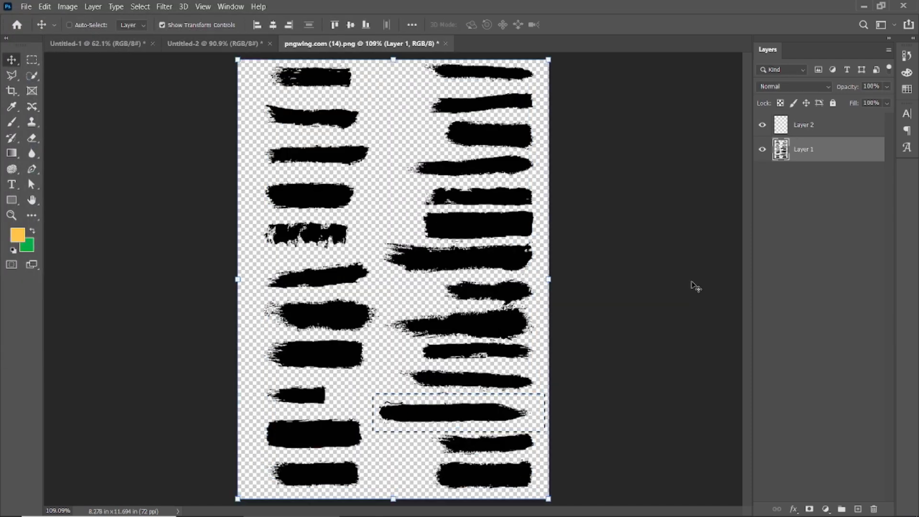
- Delete everything outside the selected brush stroke, deselect, and bring the remaining stroke into the Untitled-2 document
key("ctrl+shift+i")
key("Delete")
key("ctrl+d")
mouse_move(446, 419)
left_mouse_down()
mouse_move(203, 45)
mouse_move(342, 279)
left_mouse_up()
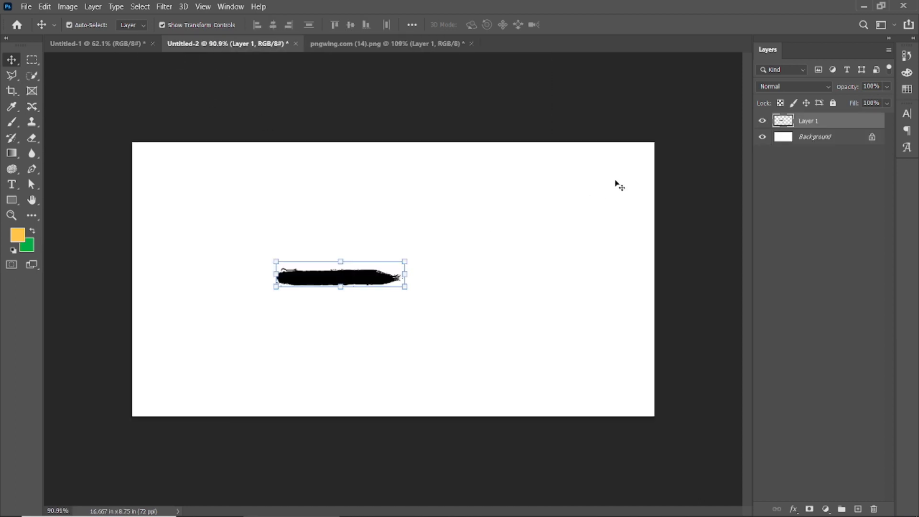
- Apply a Color Overlay in yellow ffe21d to the brush stroke layer
left_click(802, 508)
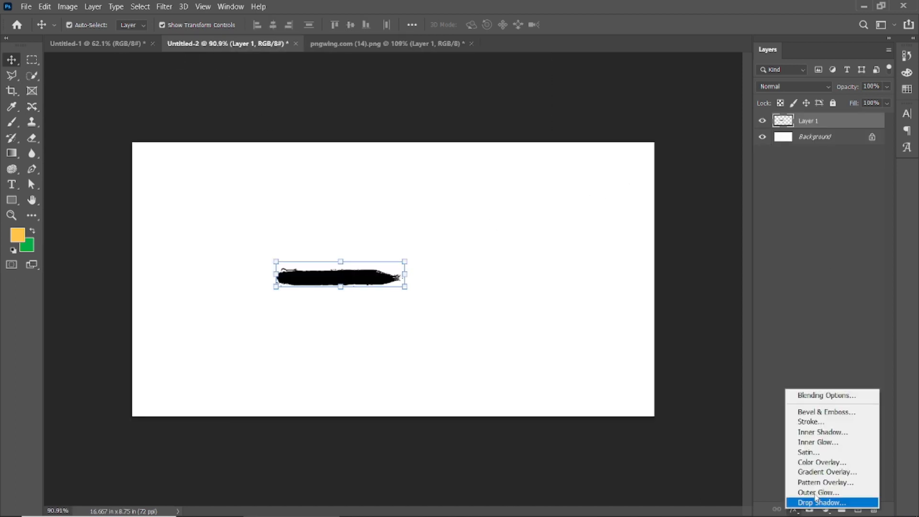
left_click(826, 463)
left_click(717, 276)
left_click(769, 425)
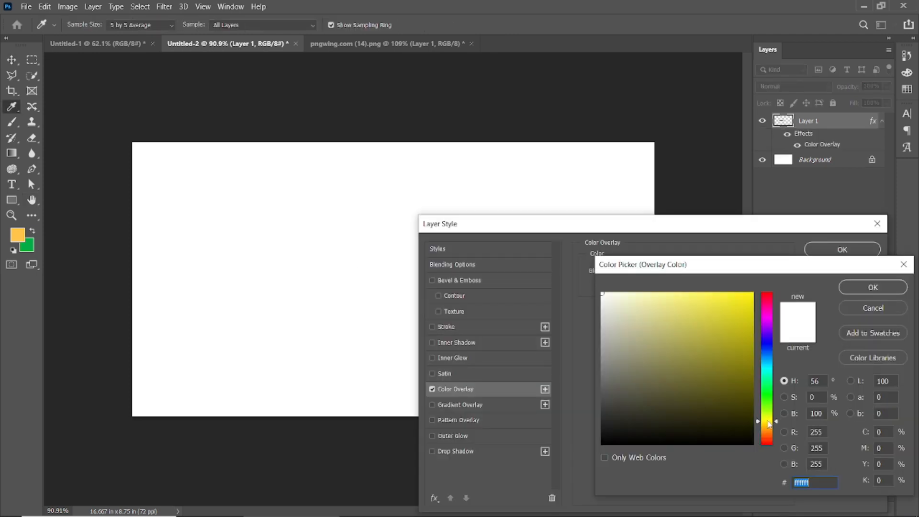
left_click_drag(714, 297, 736, 293)
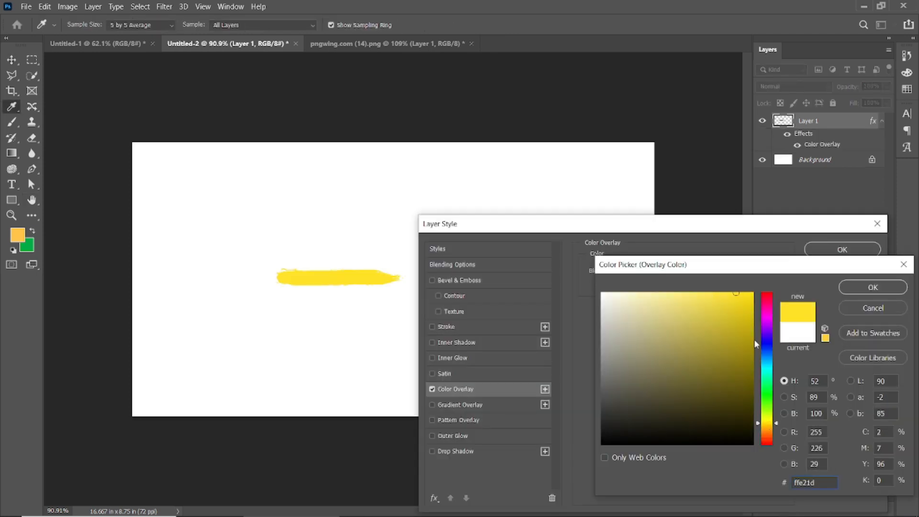
left_click(857, 288)
left_click(864, 250)
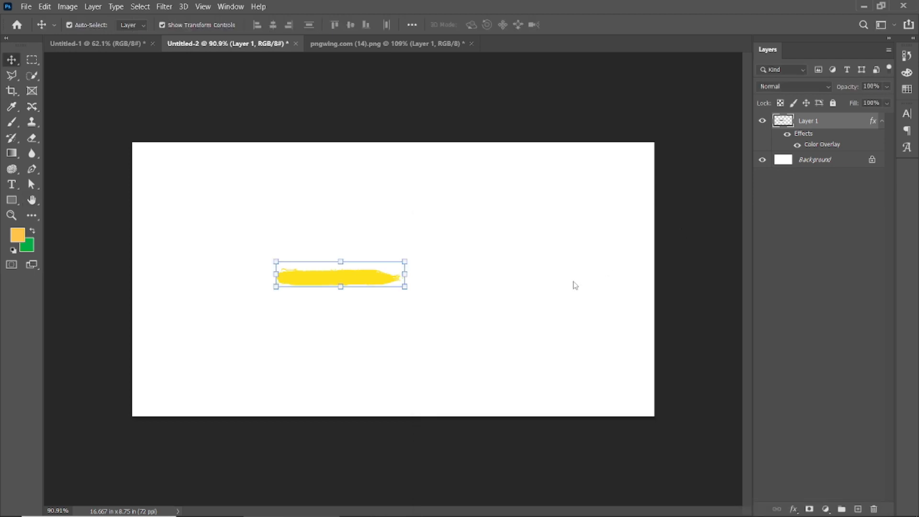
- Rotate the yellow brush stroke by -90 degrees and move it toward the left part of the canvas
left_click_drag(380, 203, 318, 197)
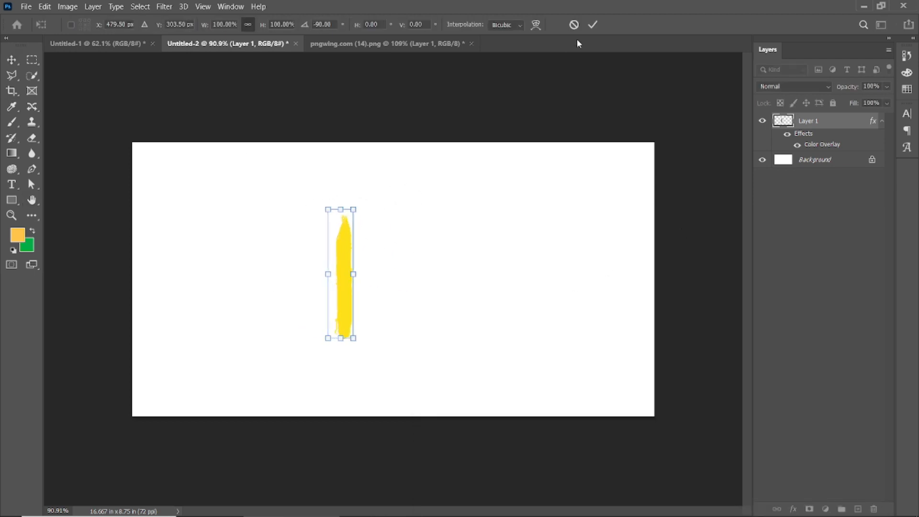
left_click(568, 25)
left_click_drag(344, 279, 274, 250)
- Enlarge the vertical yellow stroke until it extends past the canvas height and reposition it in the left third of the canvas
mouse_move(283, 309)
left_mouse_down()
mouse_move(381, 463)
mouse_move(512, 515)
left_mouse_up()
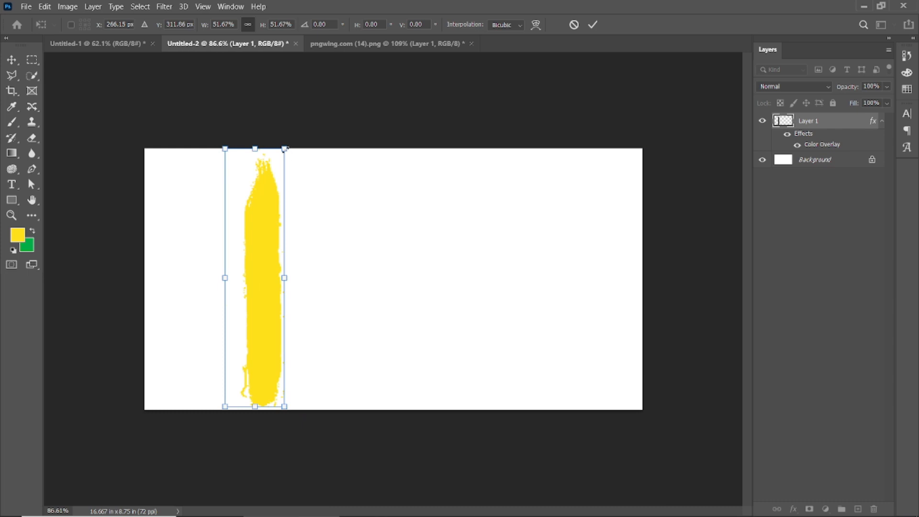
left_click_drag(286, 150, 320, 76)
mouse_move(271, 289)
left_mouse_down()
mouse_move(262, 290)
mouse_move(314, 278)
left_mouse_up()
key("Return")
left_click_drag(256, 272, 245, 271)
scroll(246, 271, "up", 3)
- Open Salad.jpg from Downloads and unlock its Background layer
left_click(25, 6)
left_click(29, 29)
left_click(214, 214)
left_click(359, 369)
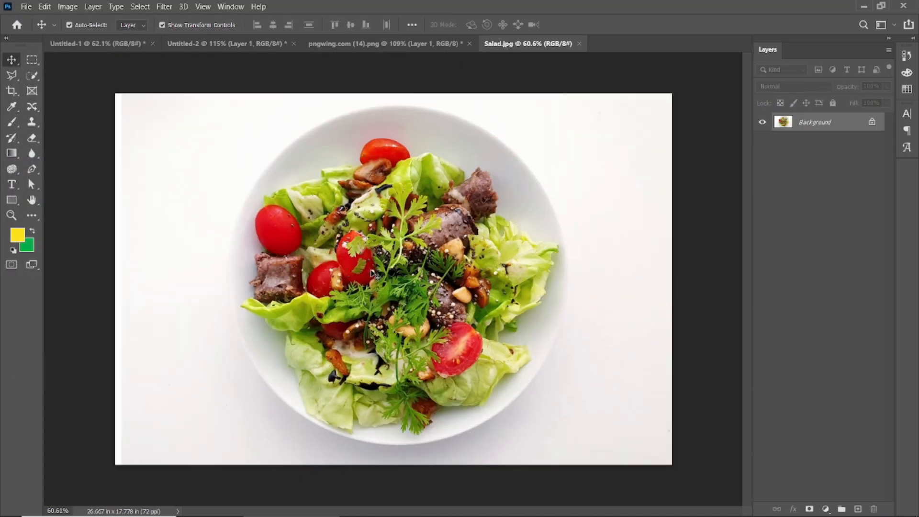
left_click(873, 123)
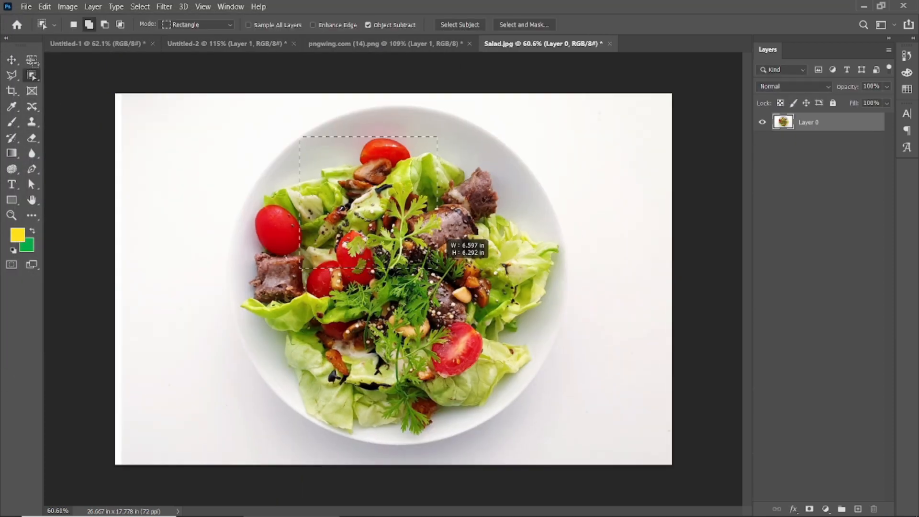
- Select the salad plate with the Elliptical Marquee tool and nudge the selection to match the plate's rim
right_click(32, 60)
left_click(95, 68)
left_click_drag(254, 105, 566, 510)
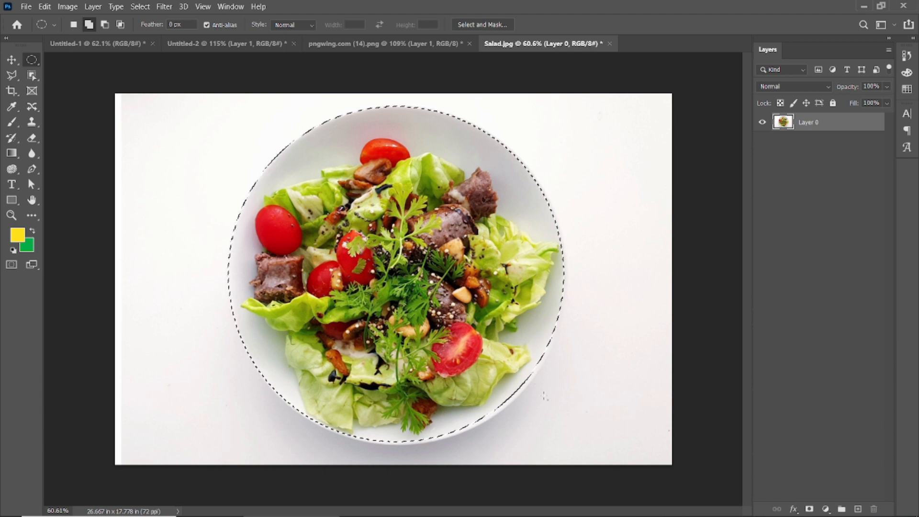
key("Right")
key("Right")
key("Right")
key("Right")
key("Right")
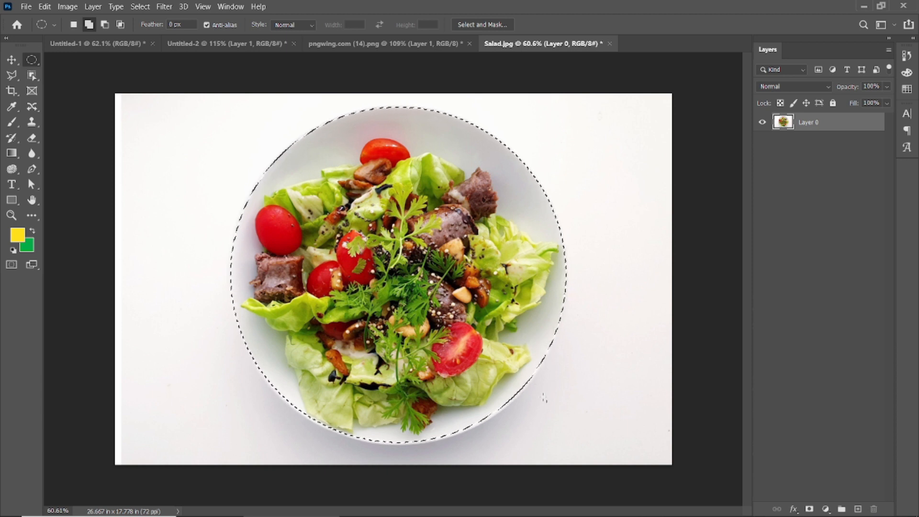
key("Down")
key("Down")
key("Down")
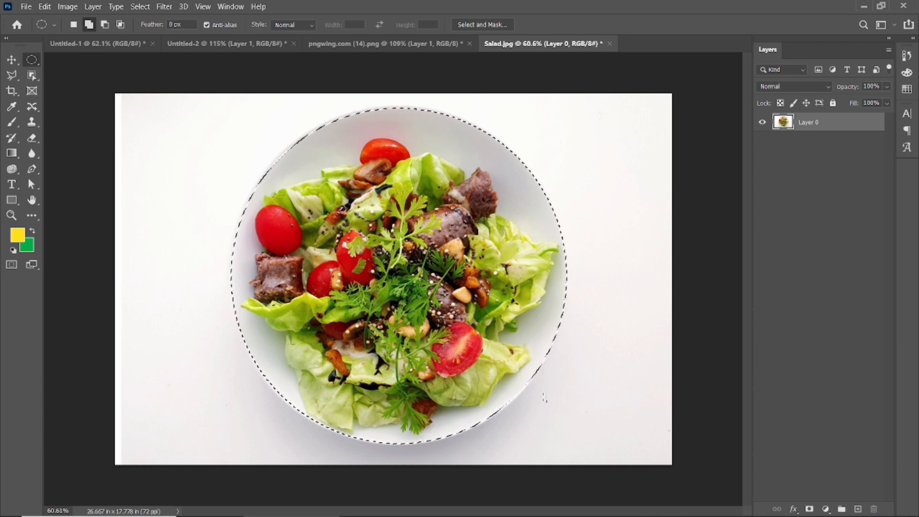
- Delete the background around the selected plate and clear the selection
key("ctrl+shift+i")
key("Delete")
key("ctrl+d")
key("v")
- Bring the cut-out salad plate into Untitled-2 and scale it down to fit within the canvas height
left_click_drag(390, 287, 415, 240)
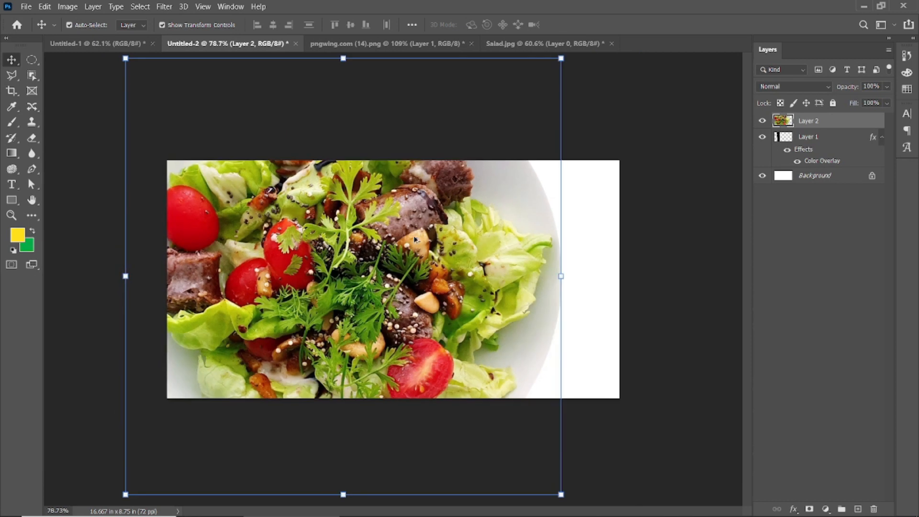
left_click_drag(558, 63, 437, 182)
left_click(592, 24)
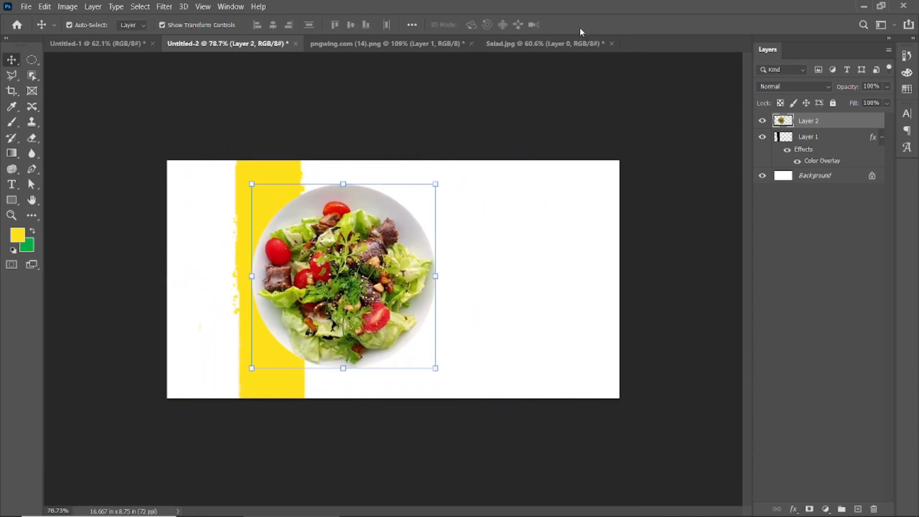
- Close the Salad.jpg and pngwing.com (14).png documents without saving
left_click(611, 43)
left_click(477, 206)
left_click(472, 43)
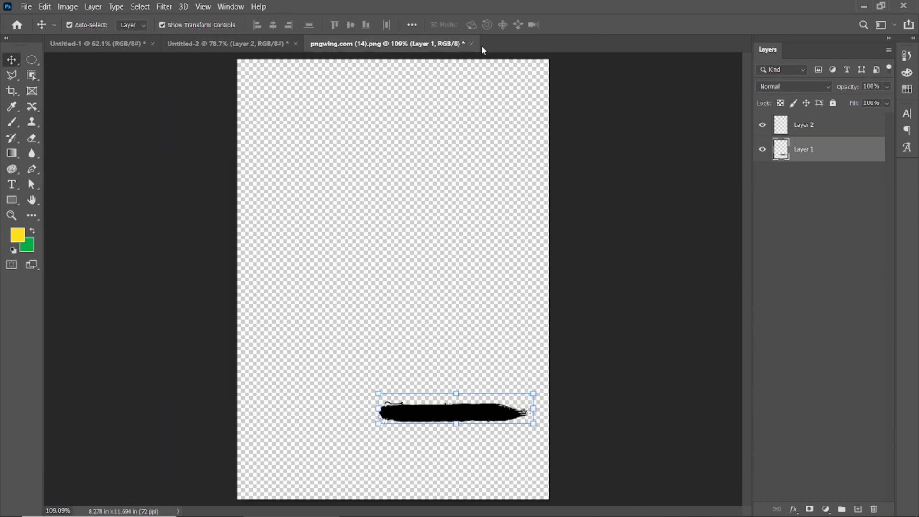
left_click(480, 206)
- Move the salad plate over the yellow stroke at mid-height and shrink it slightly
left_click_drag(350, 286, 286, 303)
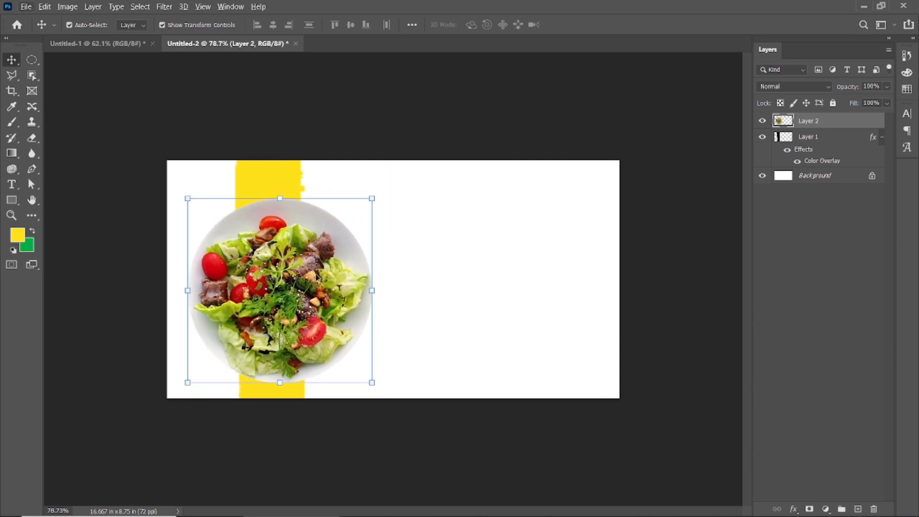
left_click_drag(315, 274, 313, 263)
left_click_drag(370, 188, 365, 194)
left_click(592, 26)
scroll(305, 263, "up", 3)
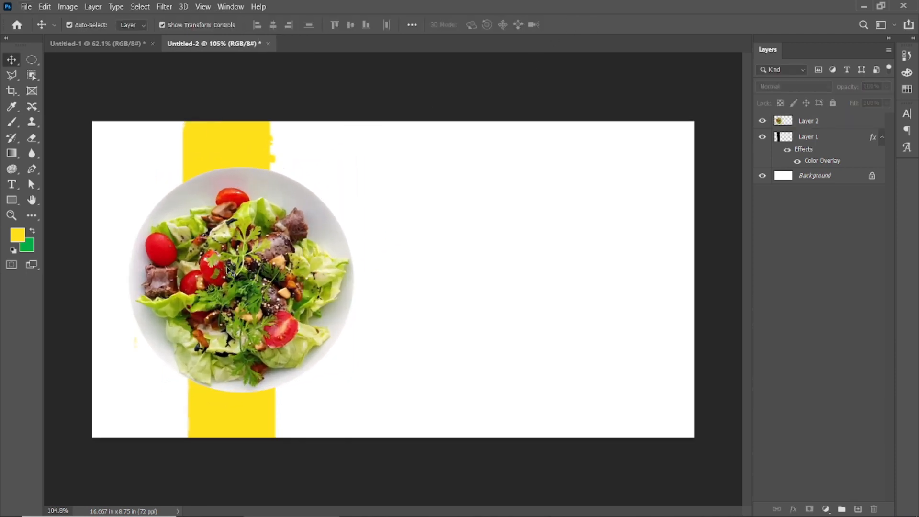
- Nudge the plate slightly left and the yellow stroke slightly right so the stroke is centred behind the plate
left_click(226, 285)
left_click_drag(231, 291, 226, 290)
left_click_drag(236, 147, 242, 146)
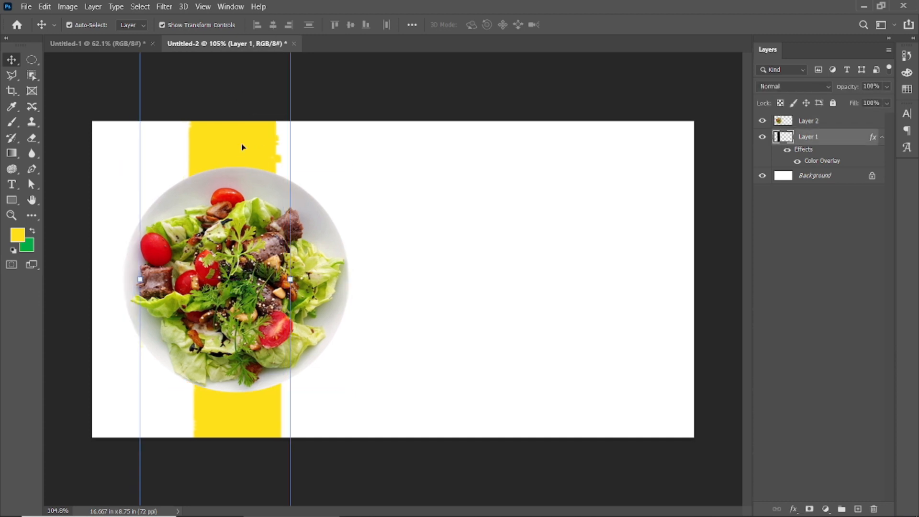
left_click(310, 72)
scroll(310, 71, "down", 2)
- Add a Drop Shadow to the salad plate layer and change its colour to black
left_click(785, 118)
double_click(870, 128)
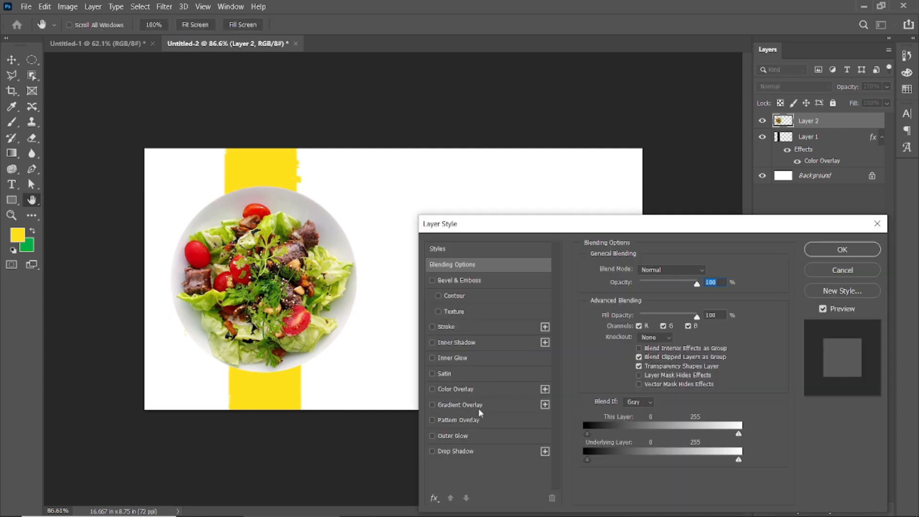
left_click(432, 451)
left_click(491, 451)
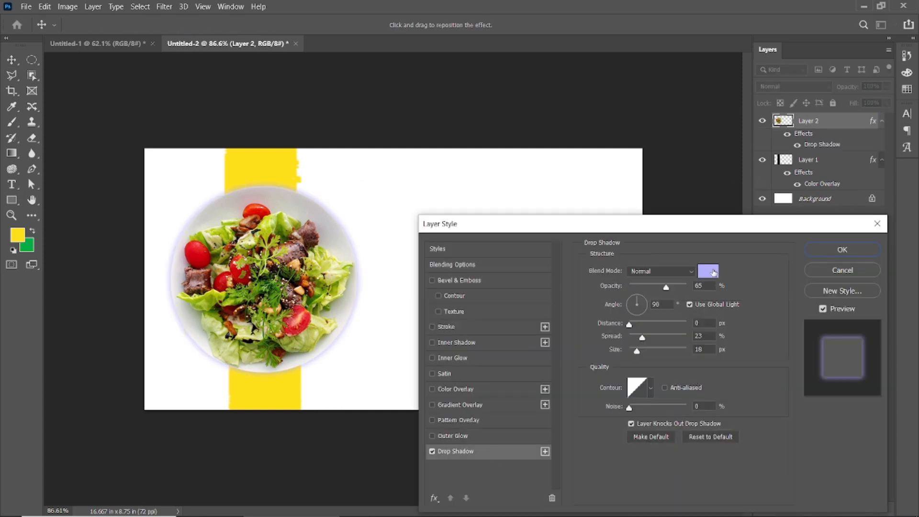
left_click(713, 273)
left_click(611, 406)
left_click(872, 287)
- Set the plate's drop shadow to 39% opacity, 110° angle, 22 px distance, 0% spread and 27 px size
left_click_drag(631, 326, 637, 301)
left_click_drag(639, 351, 643, 326)
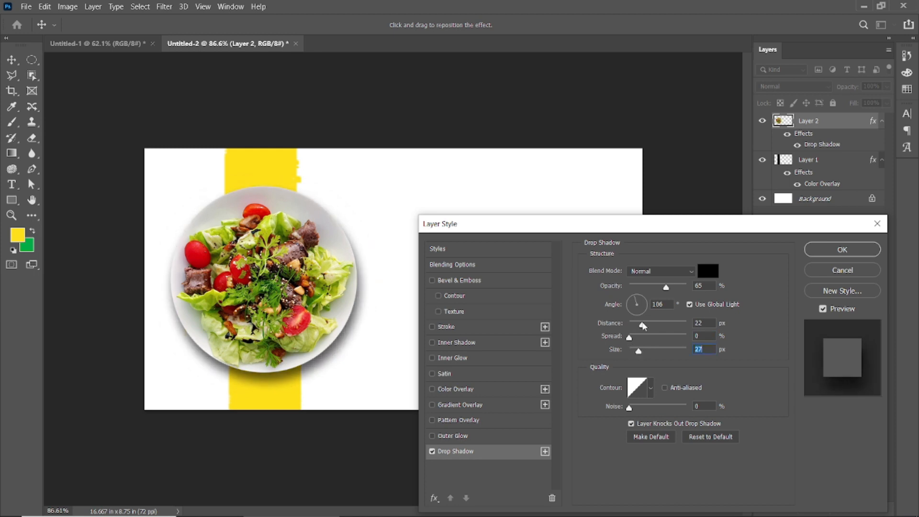
left_click(635, 298)
left_click_drag(666, 287, 653, 288)
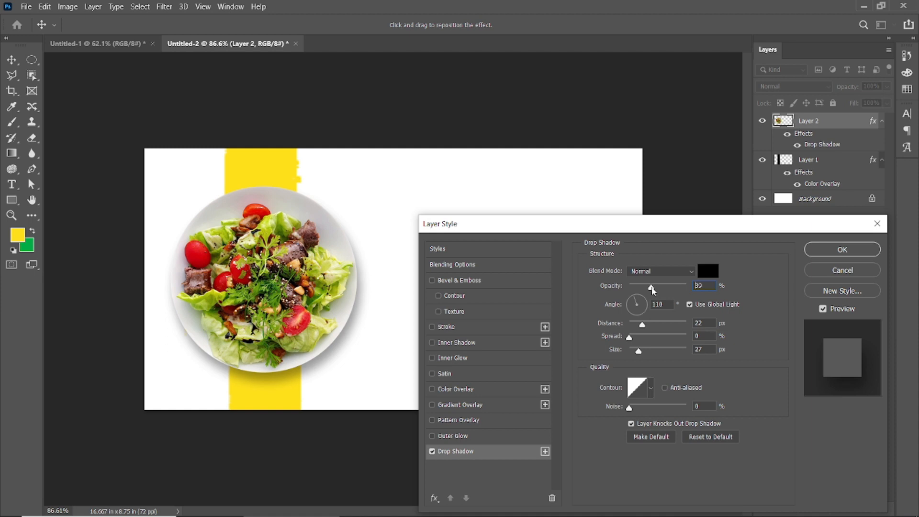
left_click(842, 250)
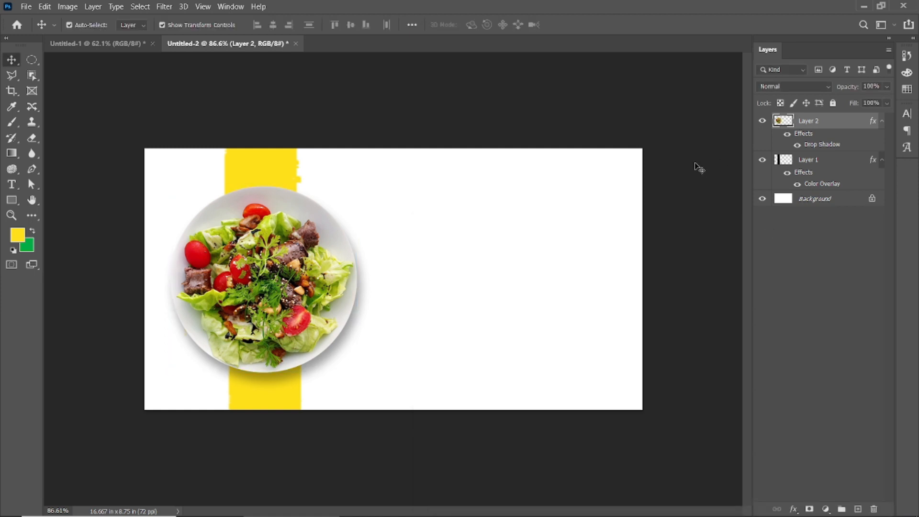
- Widen the yellow stroke slightly and shift it left to recentre it behind the plate
scroll(272, 330, "down", 2)
scroll(274, 315, "up", 2)
left_click(301, 203)
left_click_drag(310, 280, 334, 280)
left_click(573, 24)
left_click_drag(279, 177, 267, 178)
left_click(417, 100)
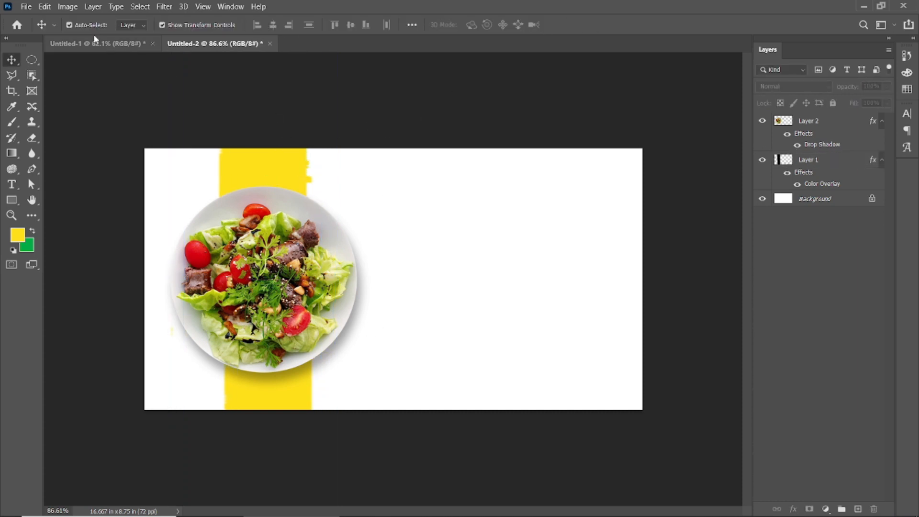
- Place 15 vegetable pattern.png from the cute-hand-drawn-vegetables-pattern folder as an embedded image
left_click(26, 6)
left_click(95, 236)
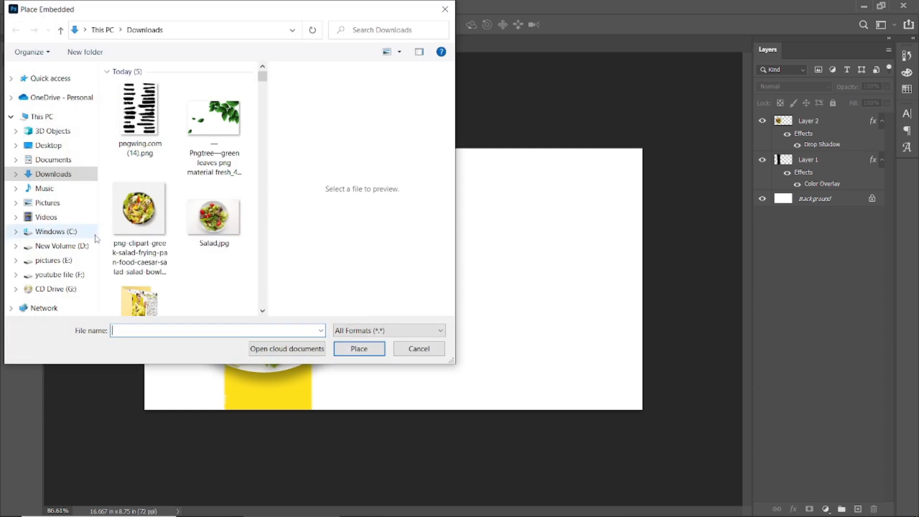
scroll(205, 267, "down", 5)
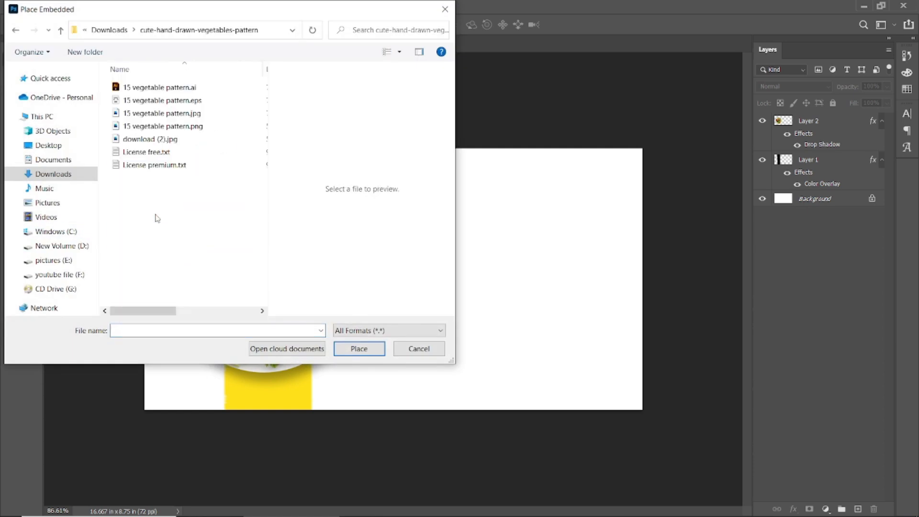
left_click(158, 126)
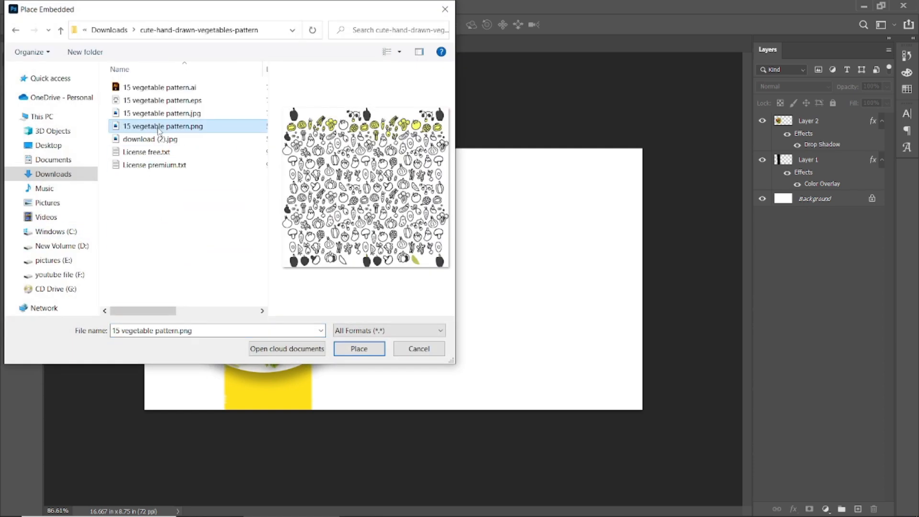
left_click(357, 348)
left_click(573, 25)
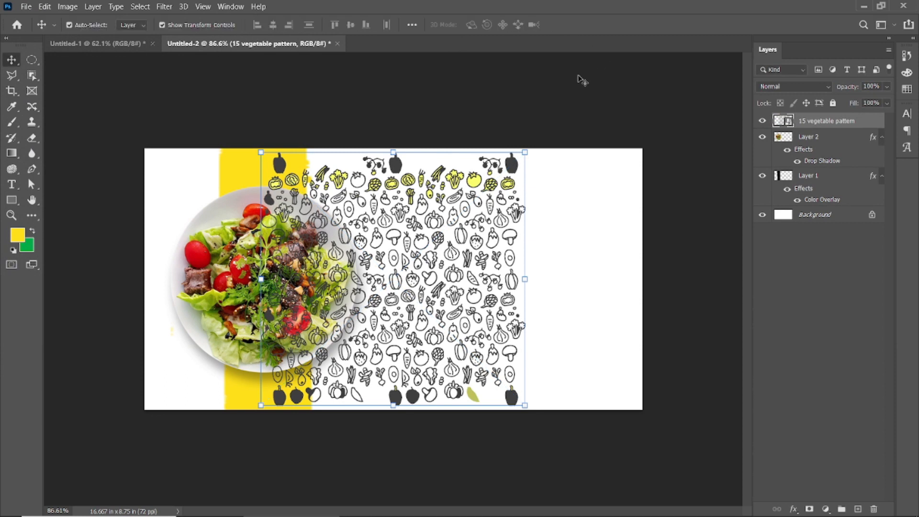
- Move the vegetable pattern layer directly above the Background and enlarge the pattern to cover the whole canvas
scroll(531, 159, "down", 2)
left_click_drag(856, 124, 850, 207)
left_click_drag(494, 185, 682, 117)
left_click(574, 26)
- Fade the vegetable pattern by setting its fill to 29% and its opacity to under 30%
left_click_drag(850, 86, 838, 110)
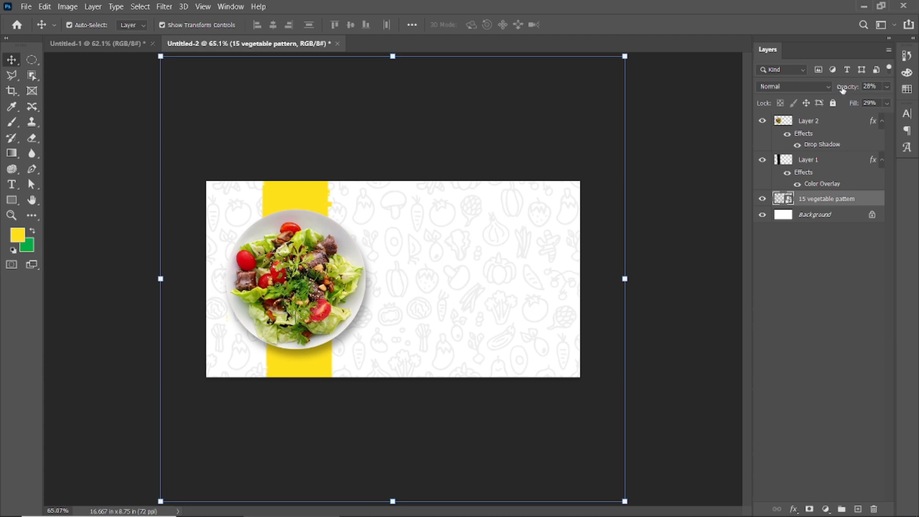
left_click(705, 221)
- Scale the salad plate down to about 92% around its centre
left_click(283, 283)
scroll(282, 282, "up", 1)
left_click_drag(363, 202, 357, 208)
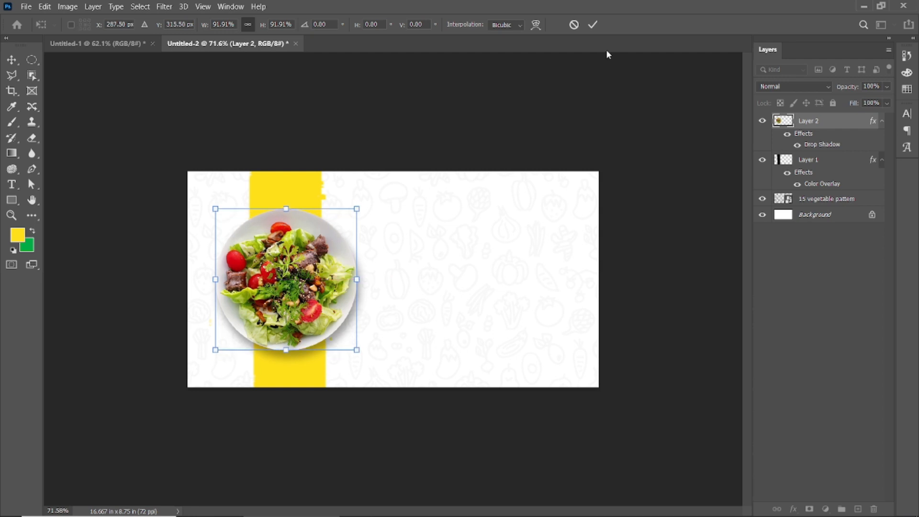
left_click(594, 27)
left_click(662, 194)
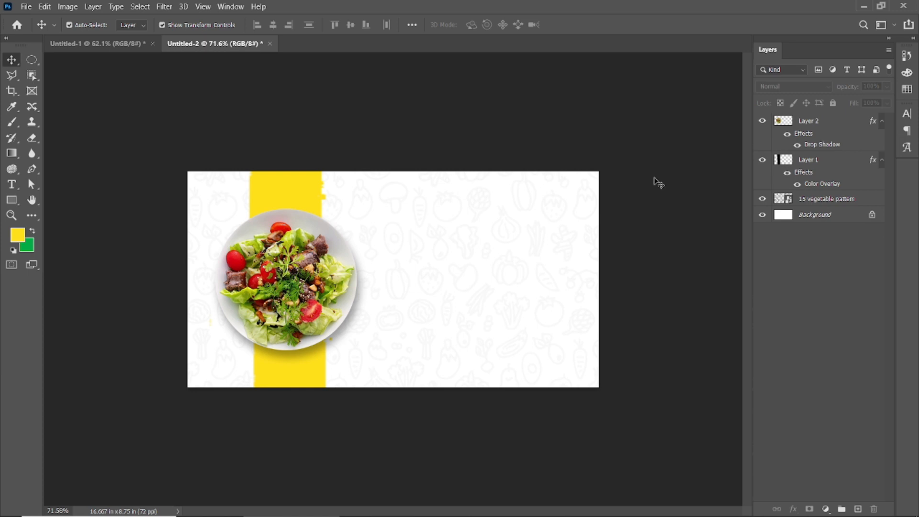
- Set up the Type tool with the Barbershop in Thailand Regular font
scroll(502, 304, "up", 1)
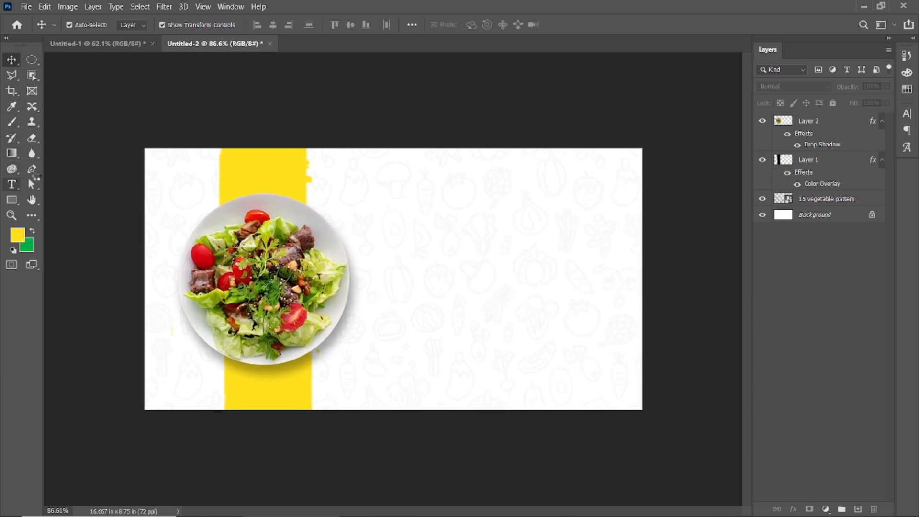
left_click(13, 184)
left_click(140, 25)
type("ber")
type("b")
key("BackSpace")
type("b")
key("BackSpace")
key("BackSpace")
key("BackSpace")
type("ar")
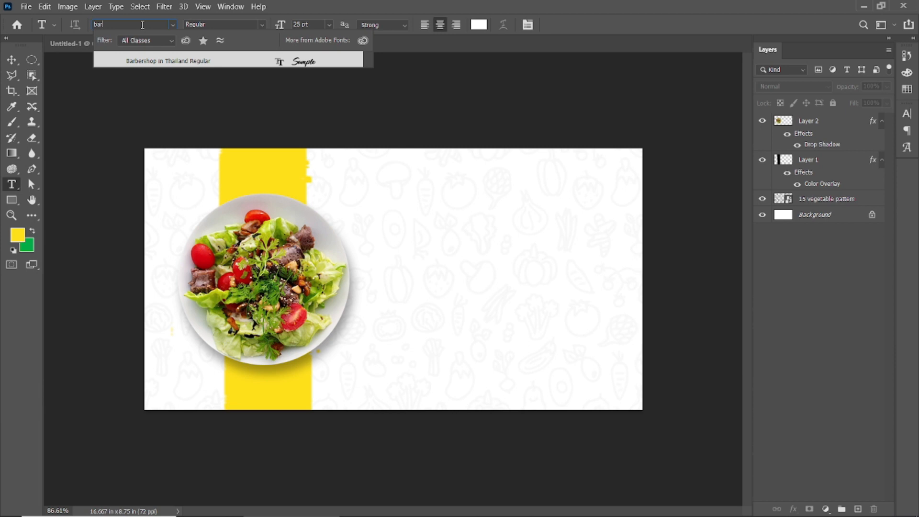
left_click(166, 61)
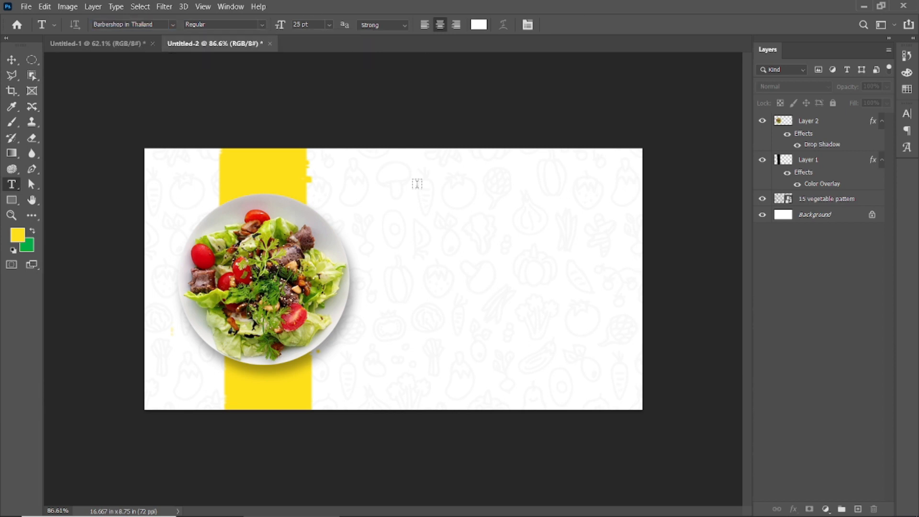
- Add the text Healthy in grey #595959 on the blank area beside the salad plate
left_click(430, 249)
left_click(480, 27)
left_click_drag(632, 338, 594, 391)
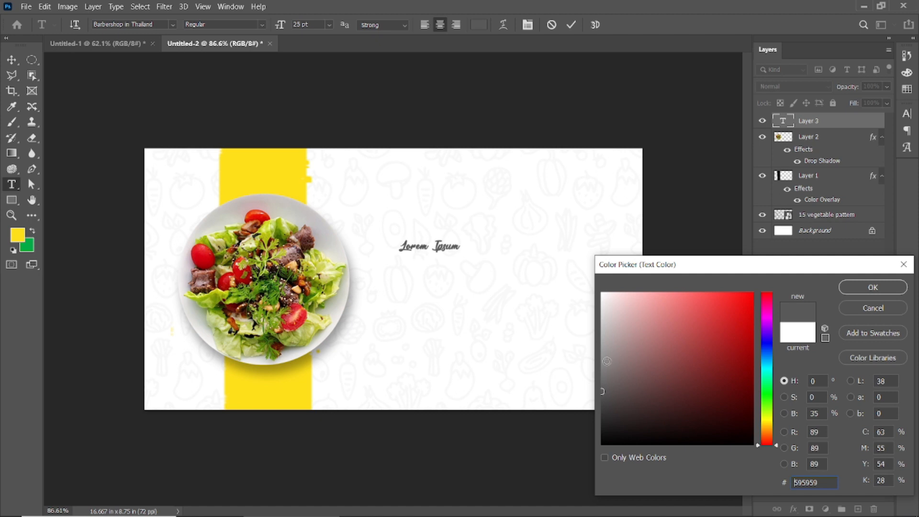
left_click(872, 288)
type("Healthy")
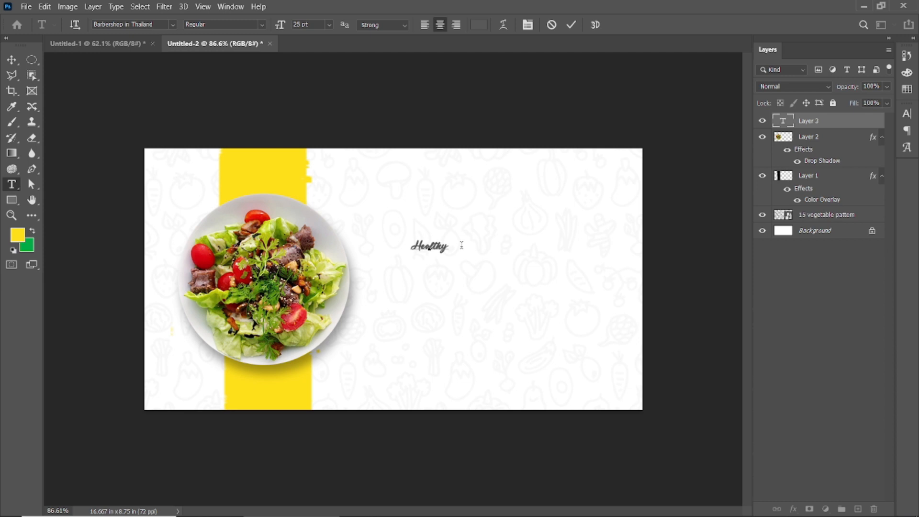
left_click(572, 25)
left_click(11, 59)
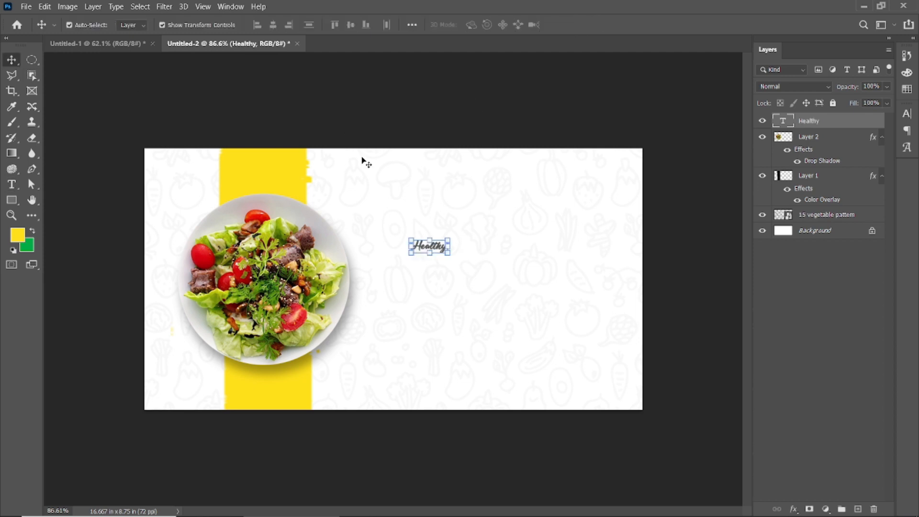
- Set the Healthy text's font size to 55 pt
double_click(423, 250)
left_click_drag(282, 26, 297, 27)
left_click(571, 24)
key("v")
- Recolour the Healthy text to a darker neutral grey
double_click(445, 247)
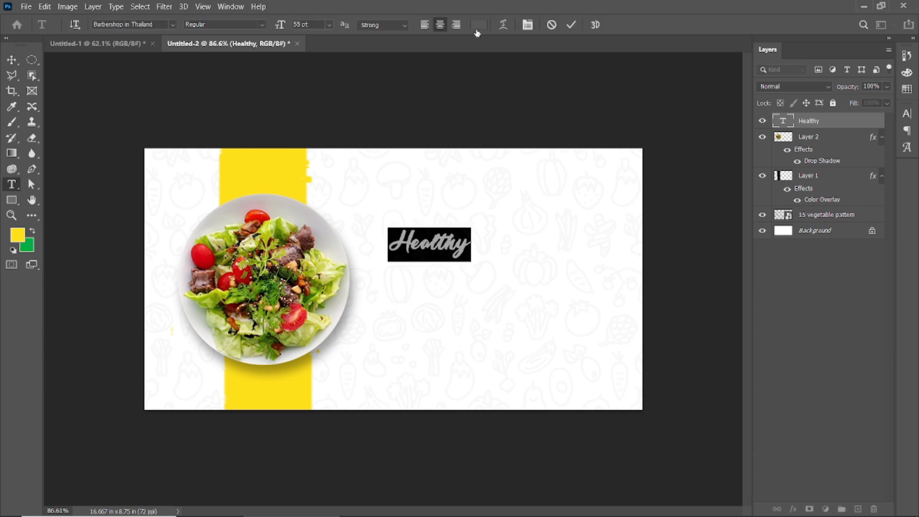
left_click(478, 24)
type("2c2c2c")
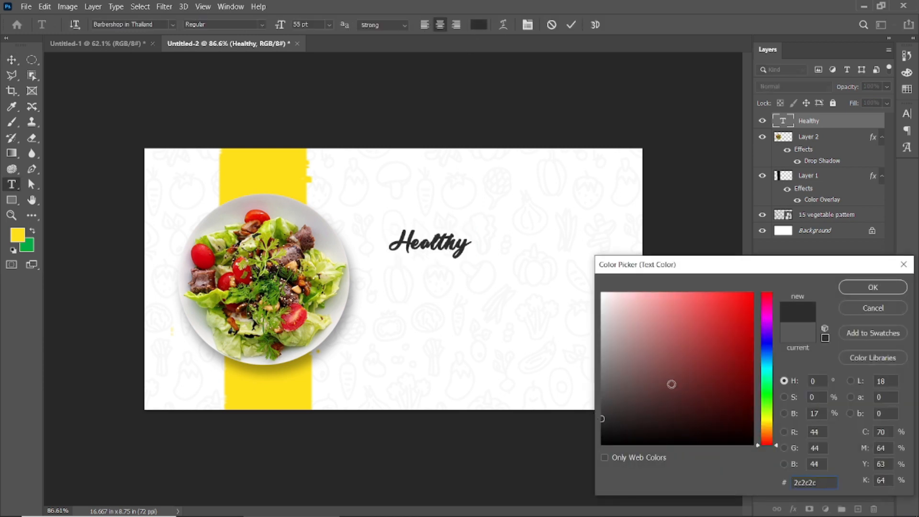
left_click_drag(603, 408, 601, 406)
left_click(854, 289)
left_click(571, 25)
key("v")
- Duplicate the Healthy text just below and to its right, and change the copy's wording to Everyday
left_click_drag(436, 245, 457, 274, "alt")
double_click(457, 274)
type("Everyday")
left_click(572, 25)
key("v")
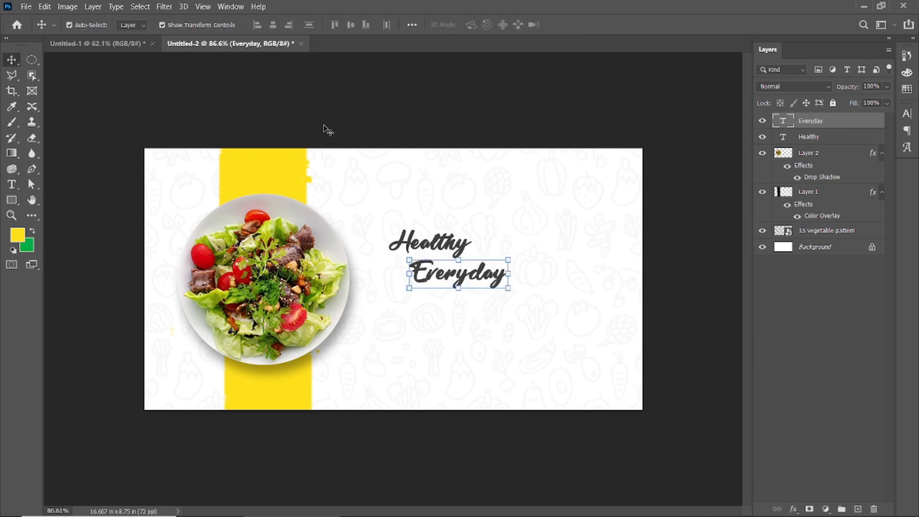
- Enlarge the Healthy text to 72 pt and shift Everyday a little further right beneath it
double_click(427, 247)
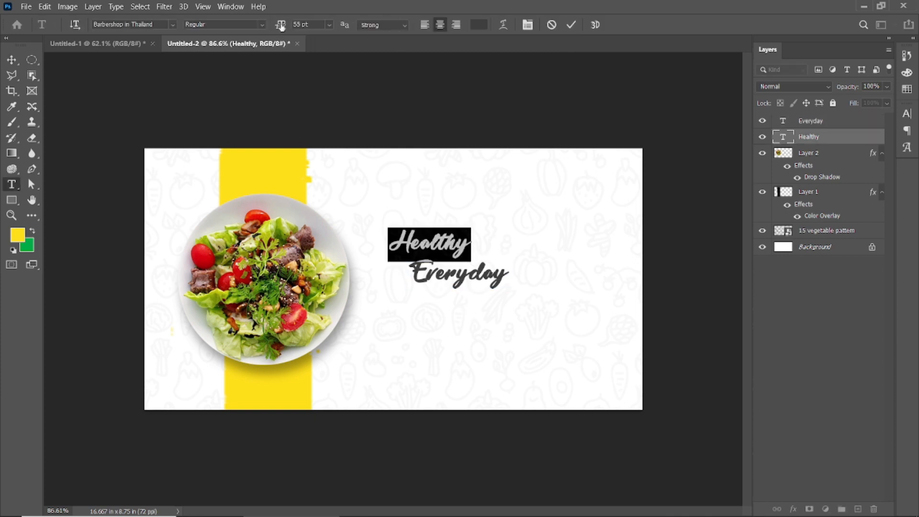
left_click(571, 24)
key("v")
scroll(445, 309, "down", 1)
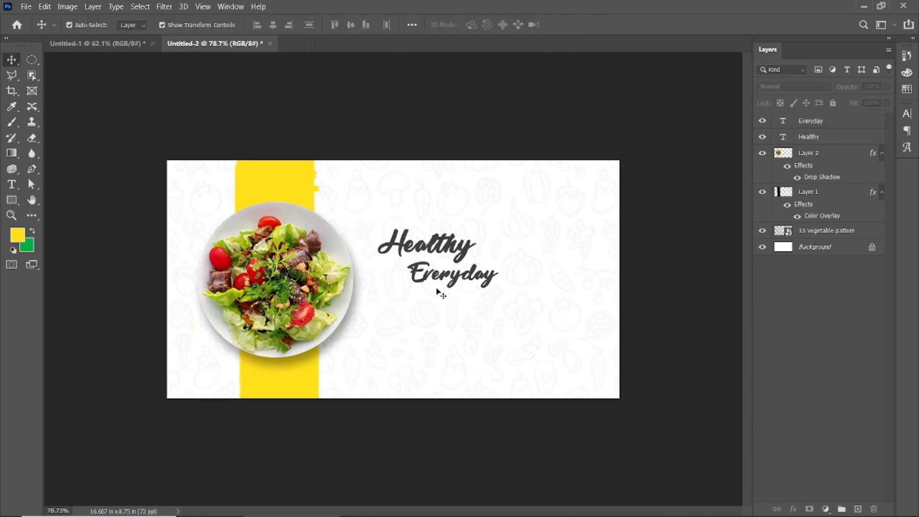
left_click_drag(440, 276, 460, 276)
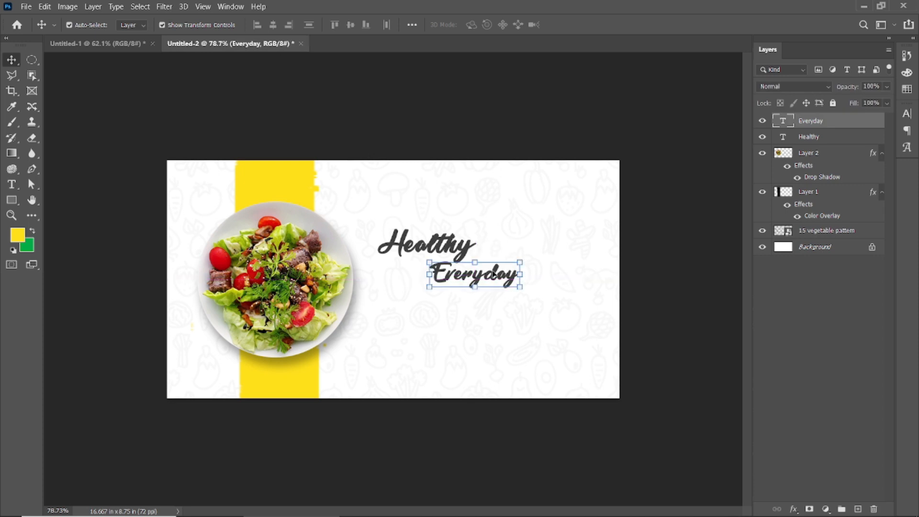
- Try the Nature font on the Everyday text
double_click(493, 275)
left_click(173, 25)
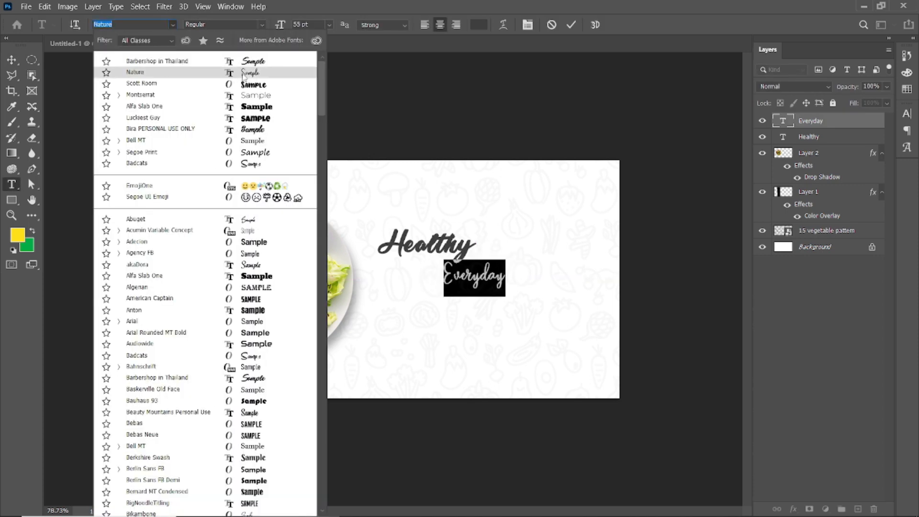
left_click(248, 76)
left_click(571, 25)
left_click(558, 88)
- Nudge Healthy slightly right and turn off faux bold on both the Everyday and Healthy texts
left_click_drag(455, 243, 463, 242)
double_click(478, 278)
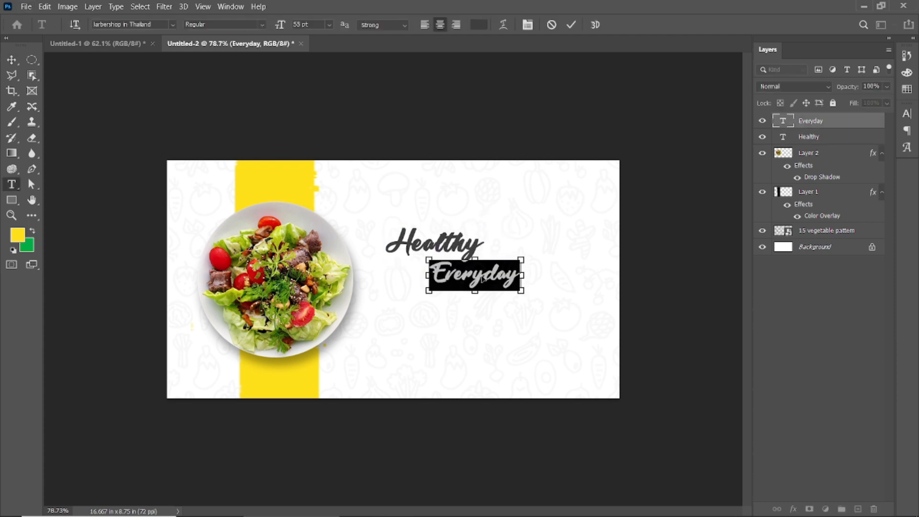
key("ctrl+t")
left_click(780, 196)
left_click(571, 25)
left_click(576, 135)
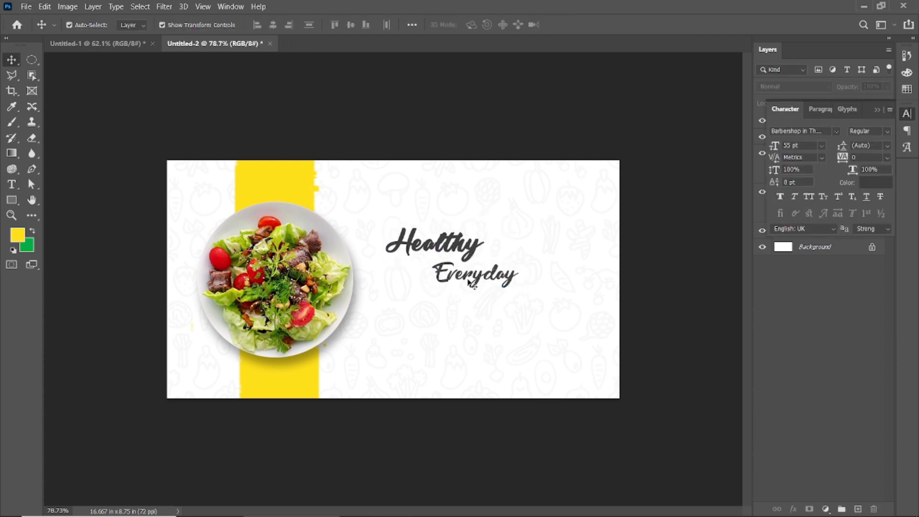
left_click(455, 245)
left_click(783, 197)
left_click(443, 214)
- Move Healthy slightly right and enlarge only the initial E of Everyday to 83 pt
left_click_drag(432, 245, 446, 245)
mouse_move(486, 283)
left_mouse_down()
mouse_move(495, 288)
mouse_move(448, 278)
left_mouse_up()
left_click(425, 244)
double_click(458, 283)
left_click_drag(281, 28, 298, 27)
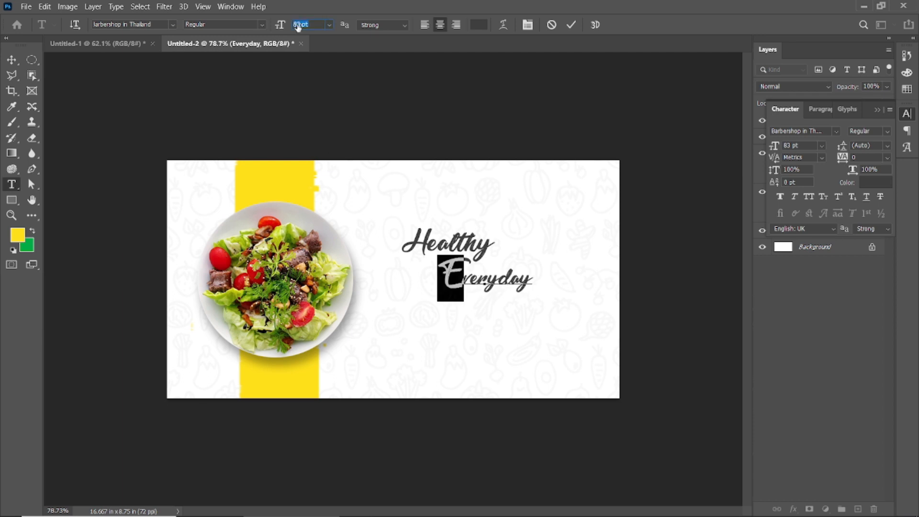
key("ctrl+Return")
- Enlarge only the initial H of Healthy to 80 pt
left_click(410, 239, "ctrl")
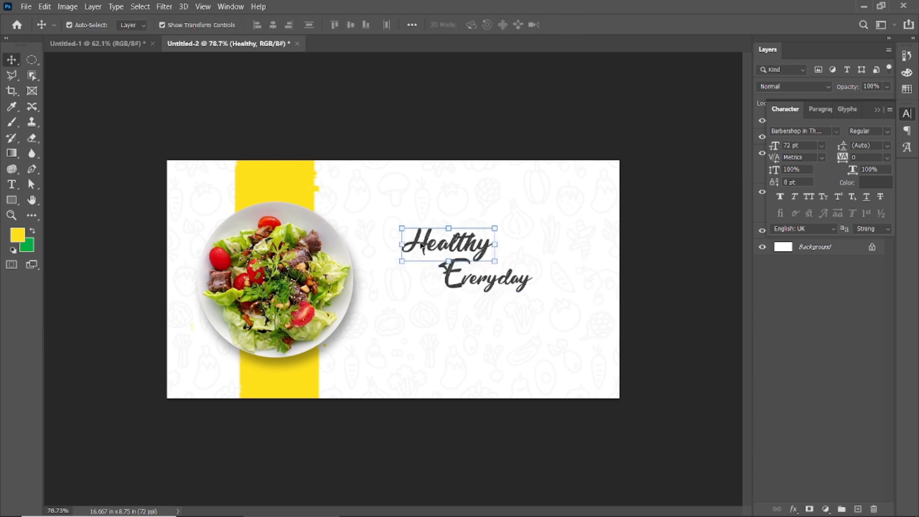
left_click_drag(428, 249, 413, 242)
left_click_drag(281, 28, 287, 30)
left_click(572, 25)
key("v")
left_click(465, 130)
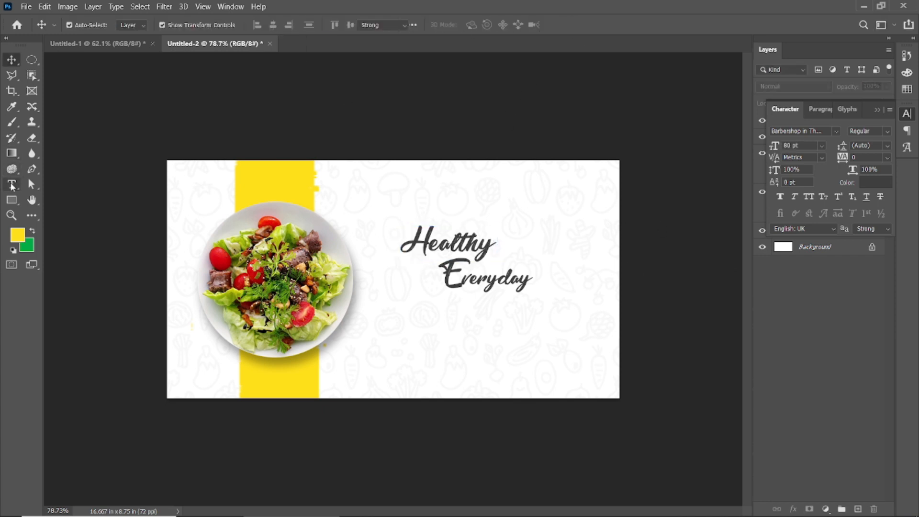
- Add a Lorem ipsum paragraph box below the headline in Montserrat Light at 9 pt
left_click(12, 186)
left_click(152, 24)
type("mont")
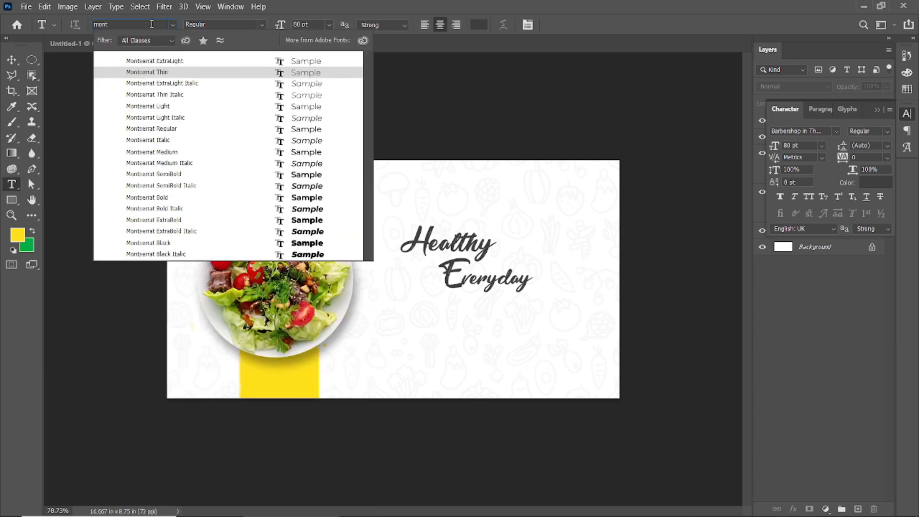
left_click(185, 107)
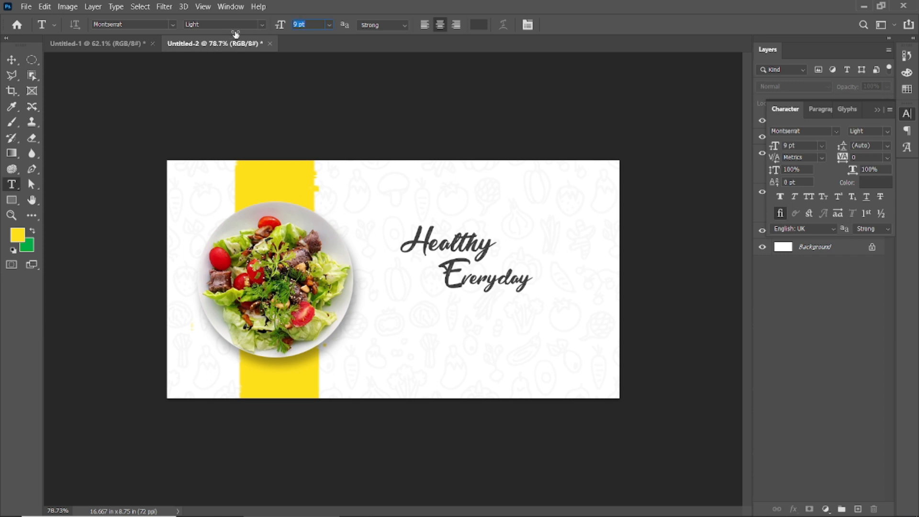
left_click_drag(394, 324, 590, 361)
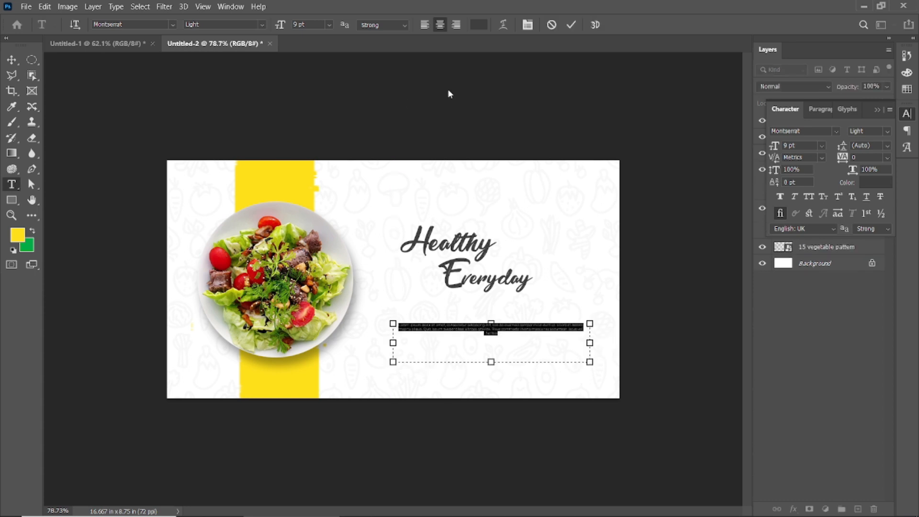
left_click(572, 24)
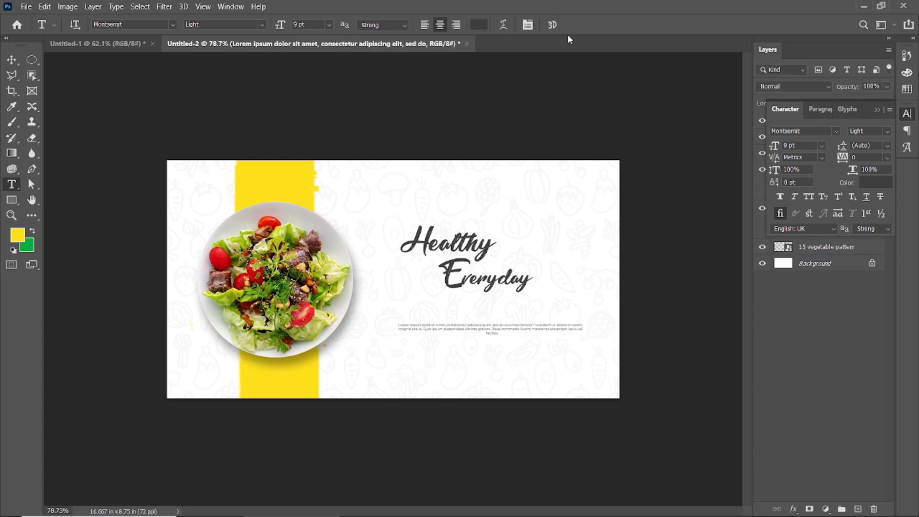
left_click(11, 65)
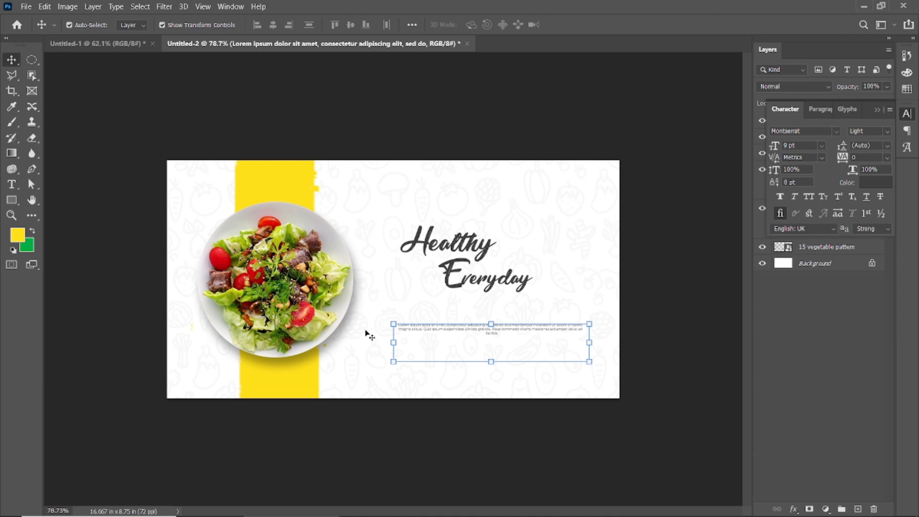
- Set the Lorem ipsum paragraph to 13 pt and justify all of its lines
double_click(444, 331)
left_click_drag(281, 28, 283, 30)
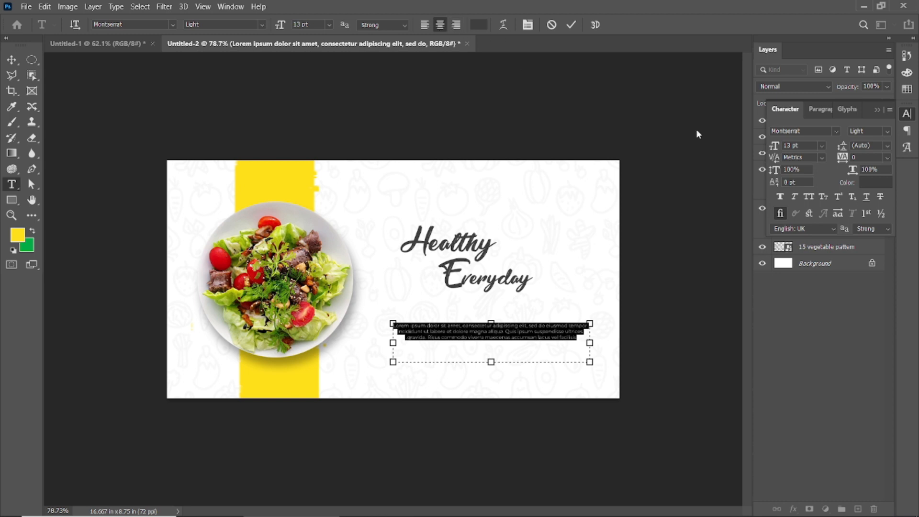
left_click(815, 109)
left_click(879, 132)
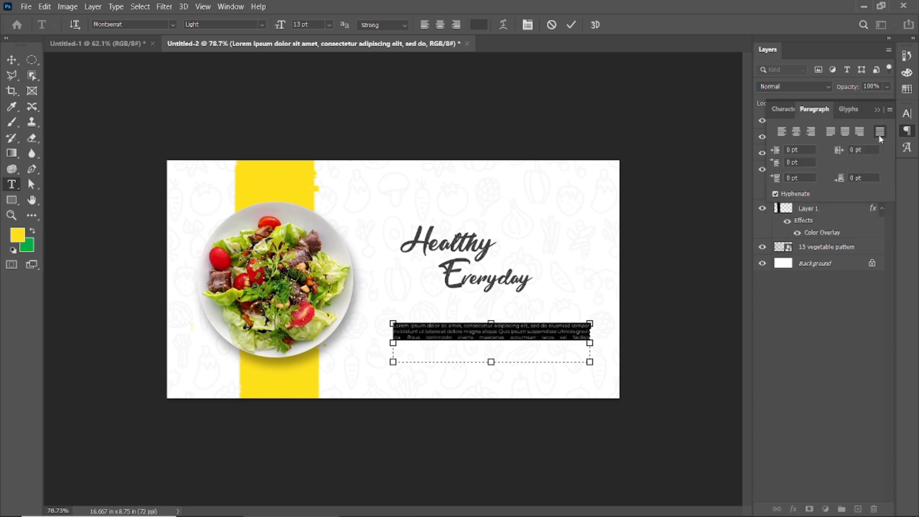
left_click(570, 27)
key("v")
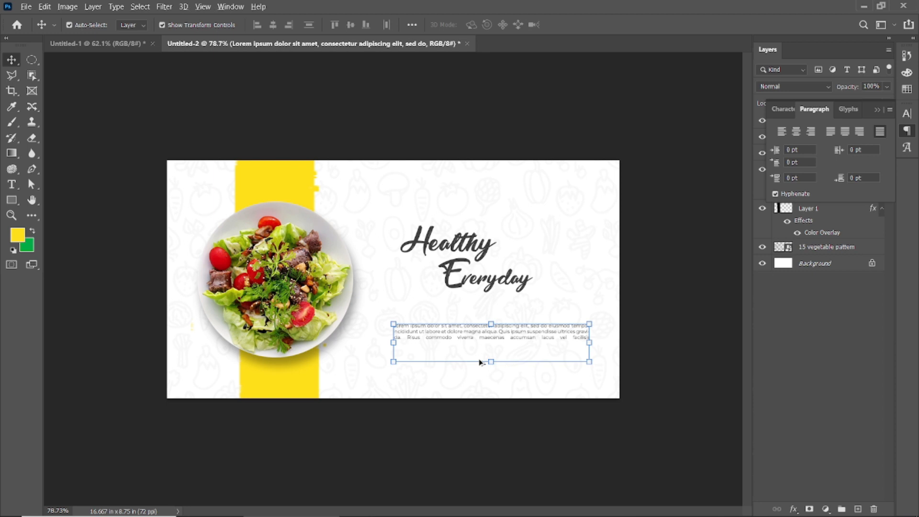
- Narrow the paragraph box slightly so the Lorem ipsum text fills exactly three full lines
key("ctrl+plus")
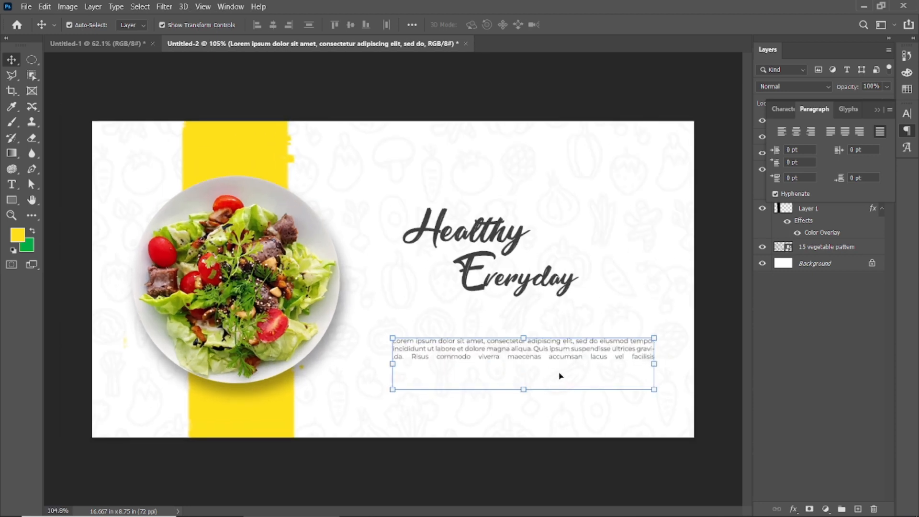
left_click_drag(657, 365, 639, 364)
key("Escape")
left_click(570, 27)
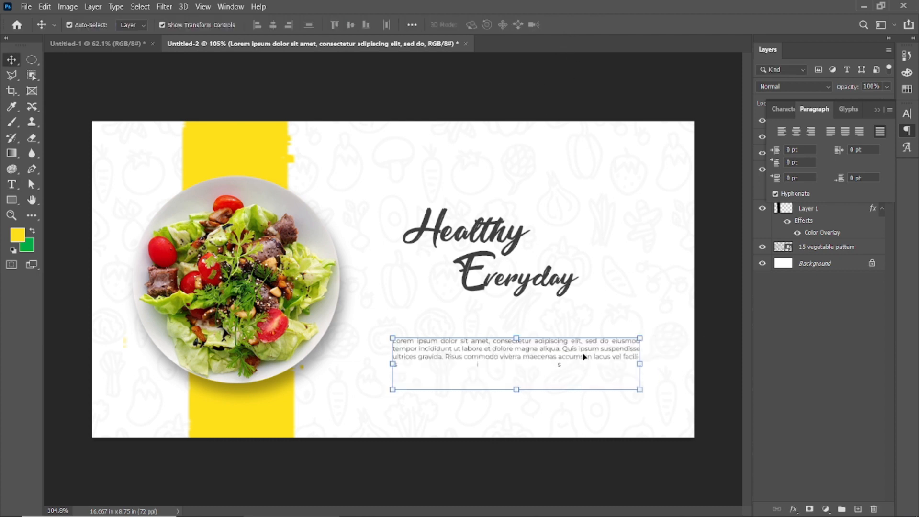
double_click(622, 366)
left_click_drag(640, 366, 647, 366)
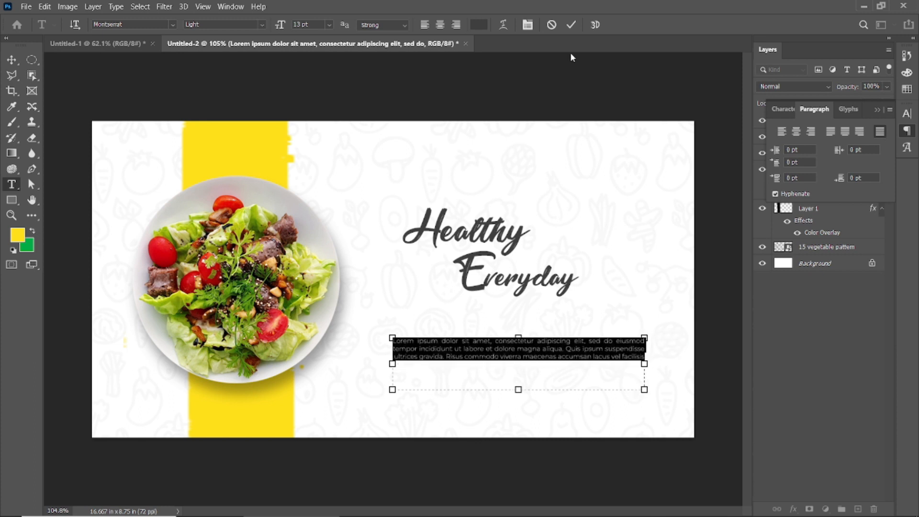
left_click(571, 24)
- Copy the Lorem ipsum text and paste it at the end of the same paragraph box
double_click(501, 357)
key("ctrl+c")
left_click(616, 375)
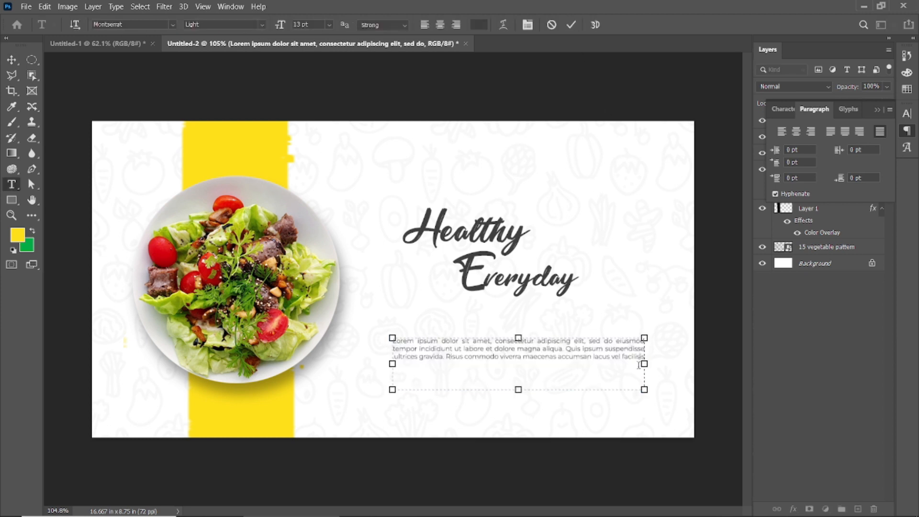
key("ctrl+v")
left_click(571, 24)
key("v")
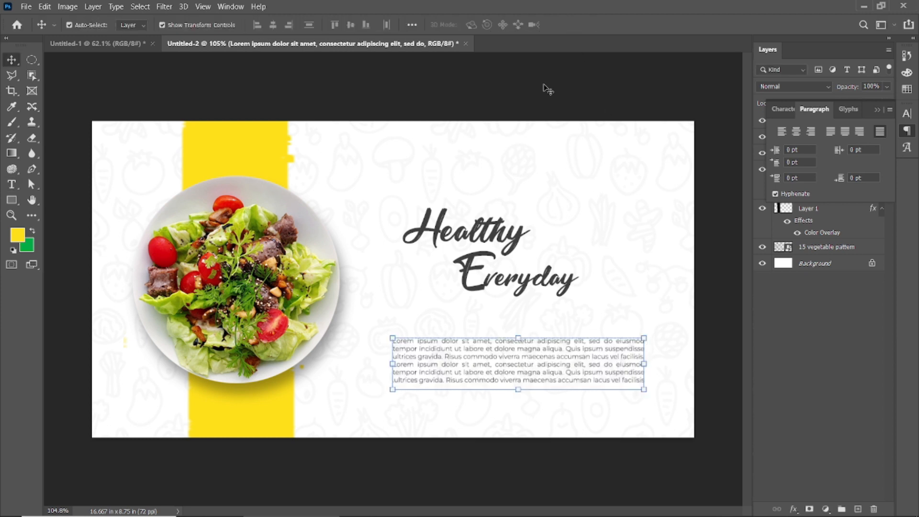
- Shorten the paragraph box from its lower edge so only four lines of text show
double_click(525, 363)
left_click_drag(518, 391, 519, 374)
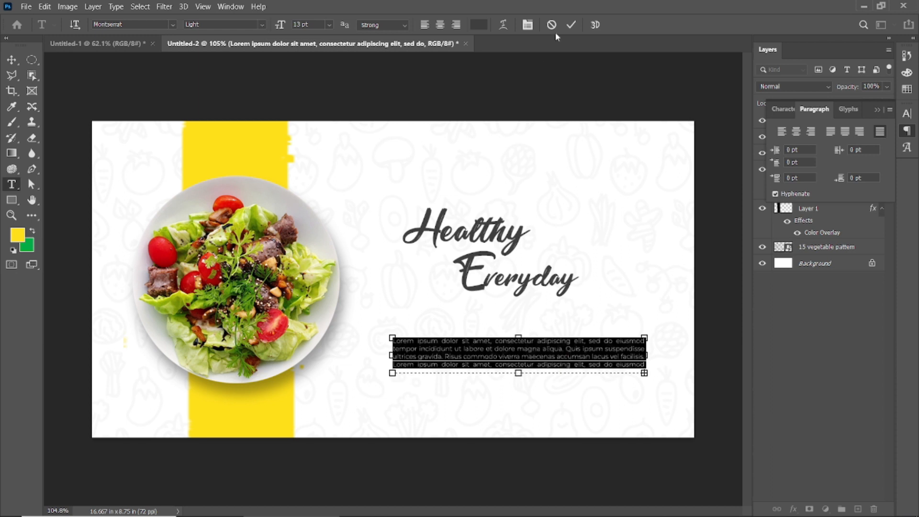
left_click(571, 24)
key("v")
- Move the Healthy Everyday headline down and right, and shift the paragraph slightly down
left_click(479, 236)
left_click_drag(489, 236, 509, 250)
left_click_drag(517, 361, 516, 371)
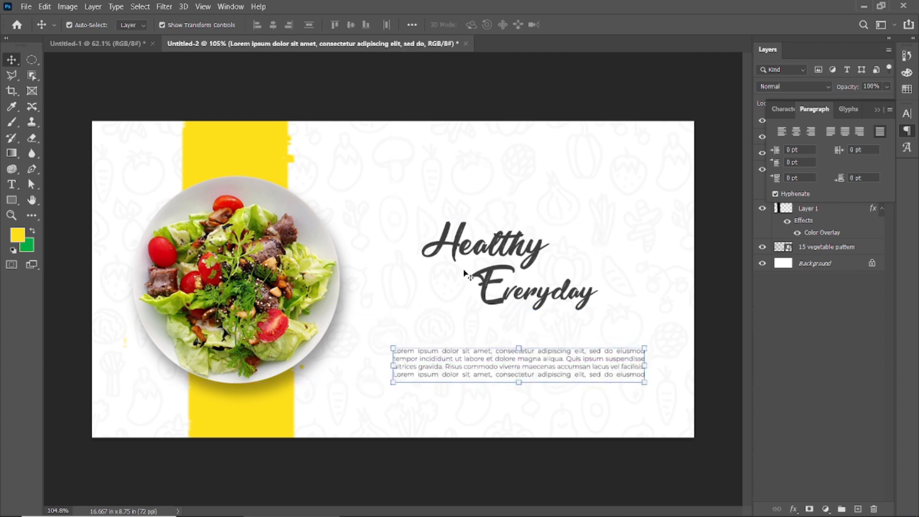
left_click_drag(477, 249, 477, 180)
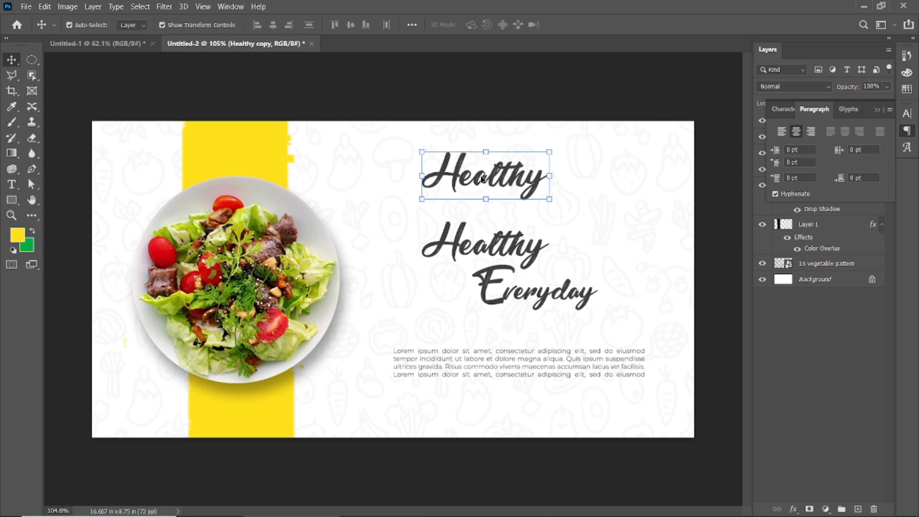
double_click(477, 163)
left_click(152, 22)
type("Montserrat")
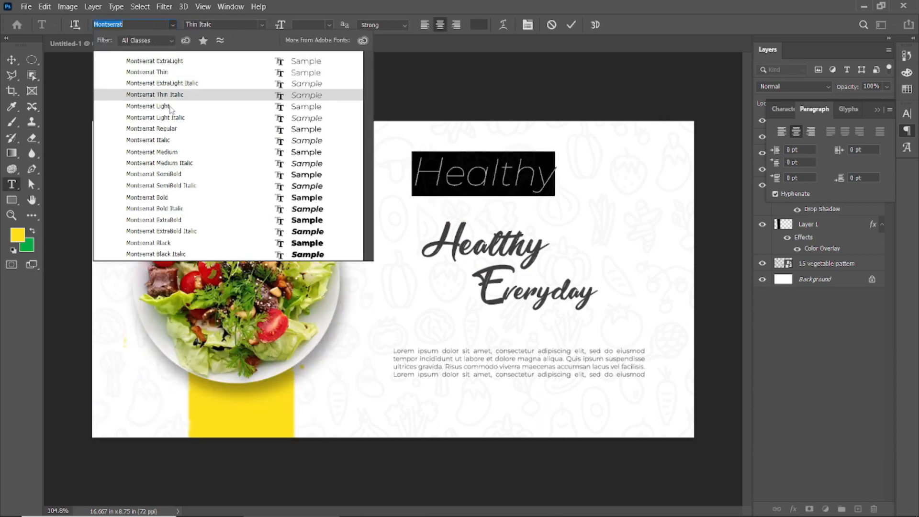
left_click(170, 108)
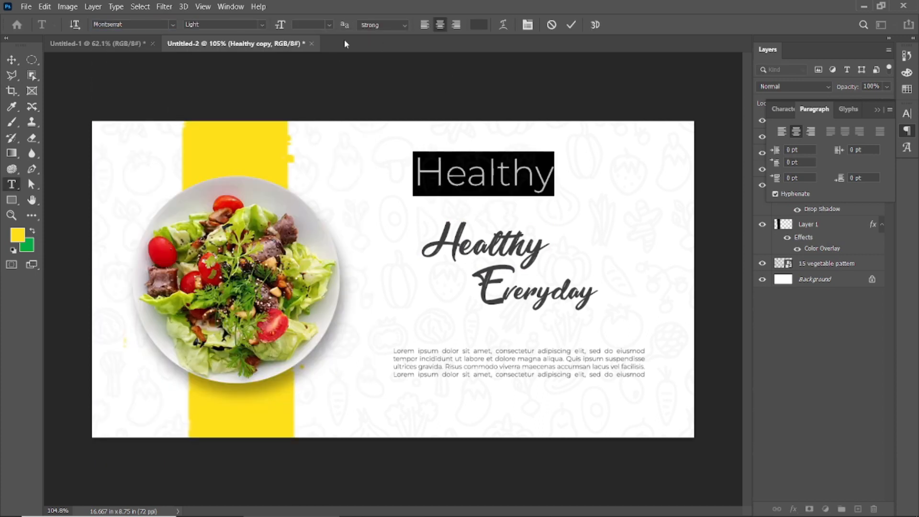
left_click(570, 28)
double_click(472, 171)
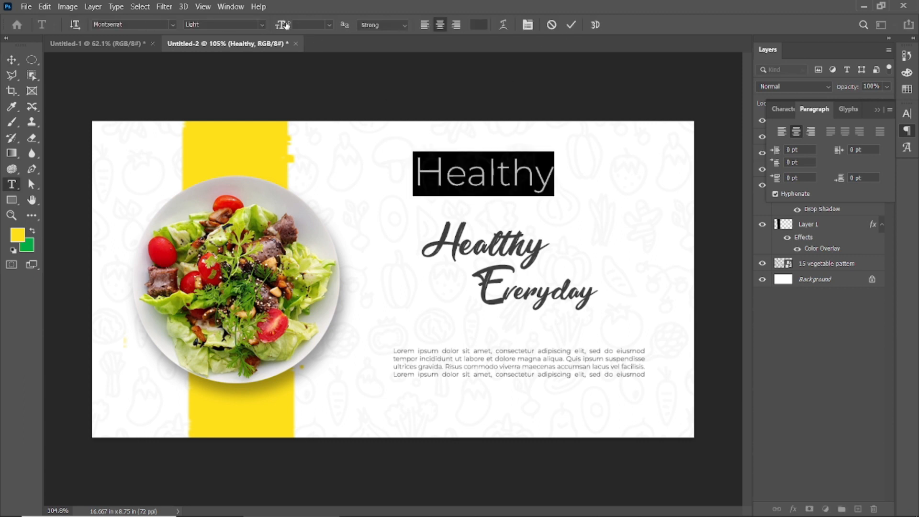
left_click(571, 25)
key("Delete")
- Add a YOUR LOGO text line above the headline in Montserrat Light at 17 pt
left_click(11, 185)
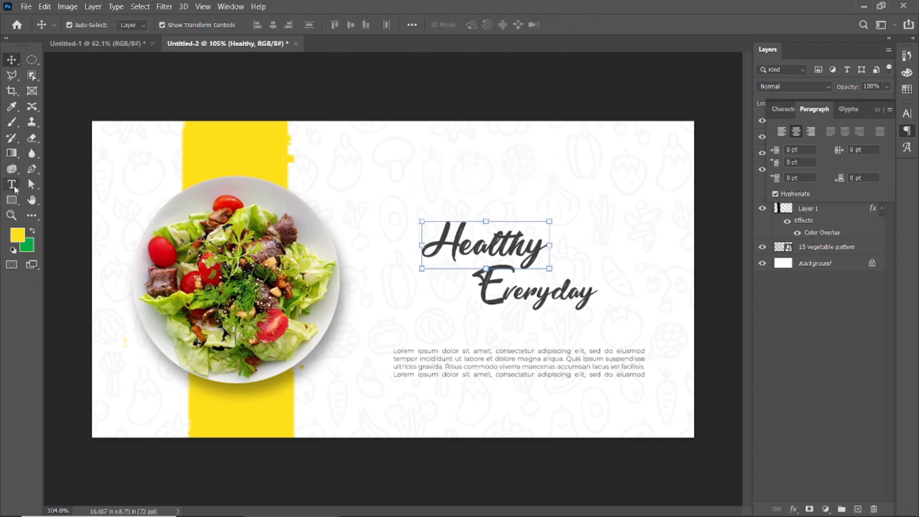
left_click(452, 178)
type("eat")
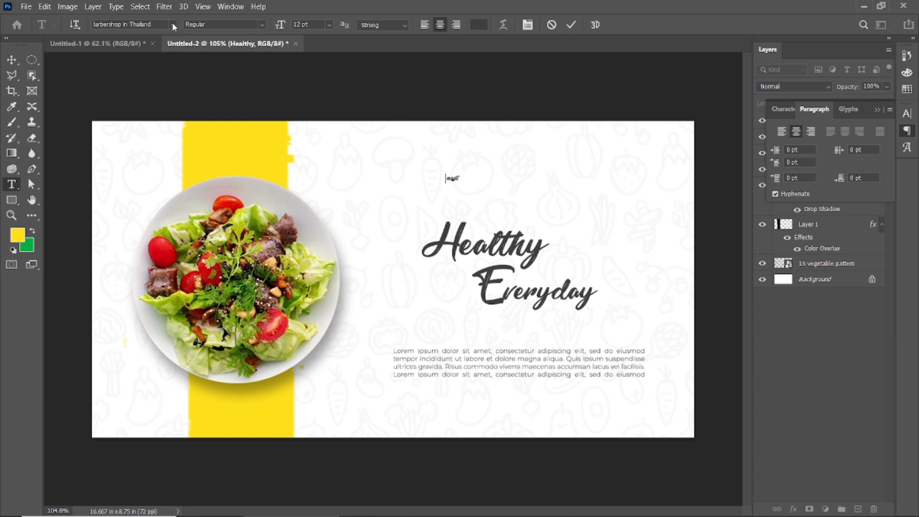
left_click(156, 24)
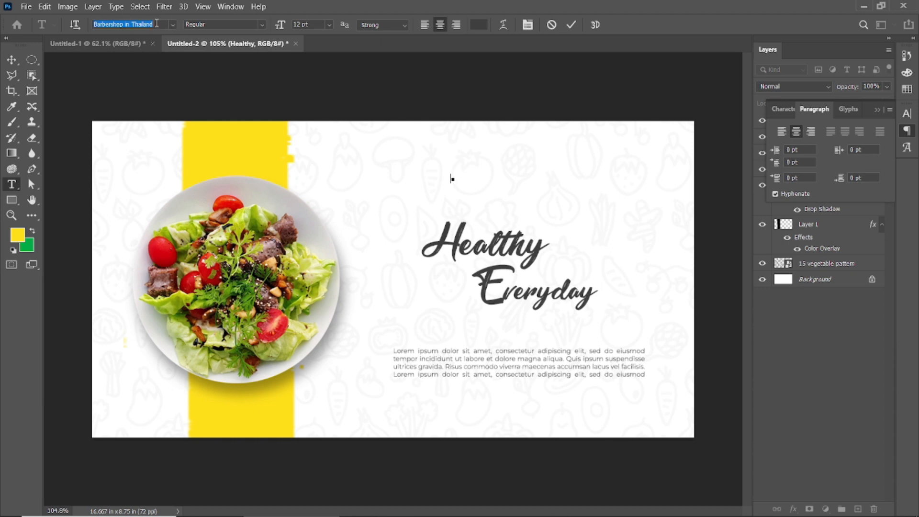
type("mont")
key("Down")
key("Down")
key("Return")
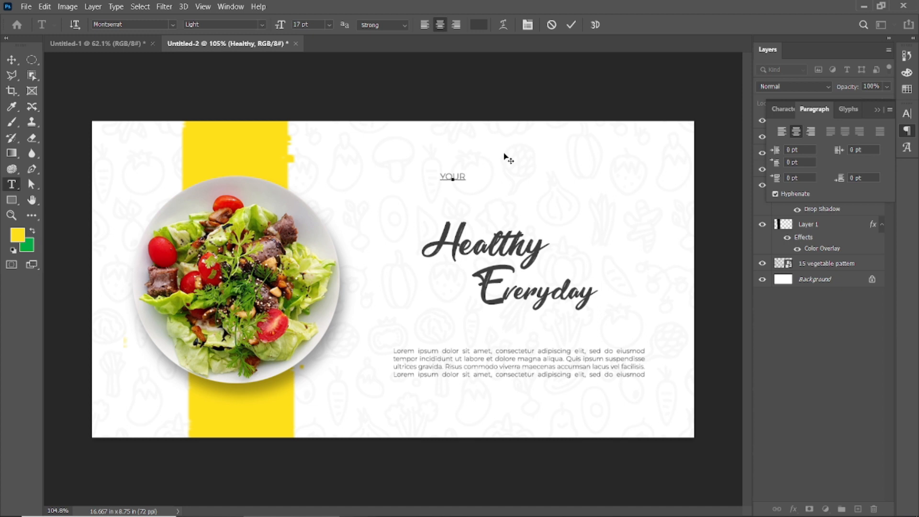
left_click(573, 24)
- Separate YOUR and LOGO with a space and set the word LOGO to Montserrat SemiBold
left_click(455, 177)
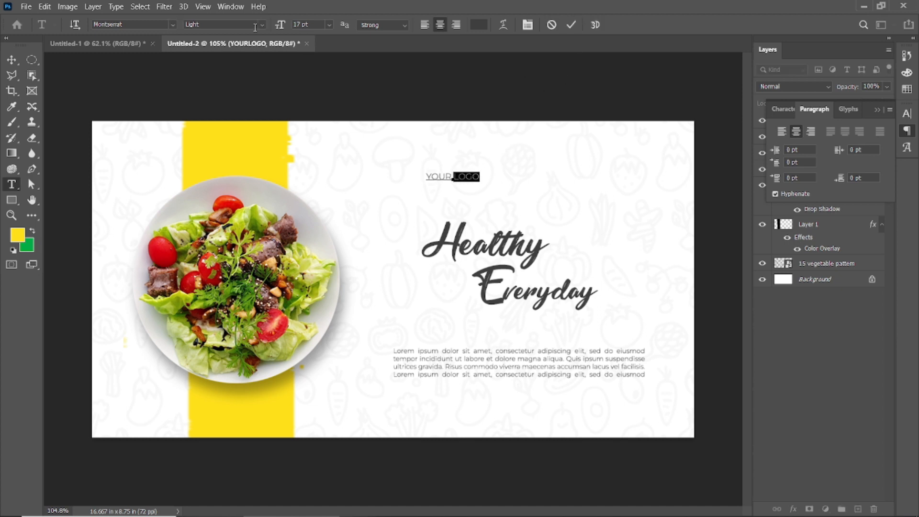
left_click(255, 27)
left_click(221, 132)
left_click(477, 59)
- Move the YOUR LOGO text right and slightly up so it sits centred above the Healthy Everyday headline
left_click(18, 60)
left_click_drag(442, 176, 509, 178)
key("Up")
key("Up")
key("Up")
key("Up")
key("Up")
key("Up")
key("Up")
key("Up")
key("Up")
key("Up")
key("Up")
key("Up")
key("Up")
key("Up")
key("Up")
key("Up")
key("Up")
key("Up")
key("Up")
key("Up")
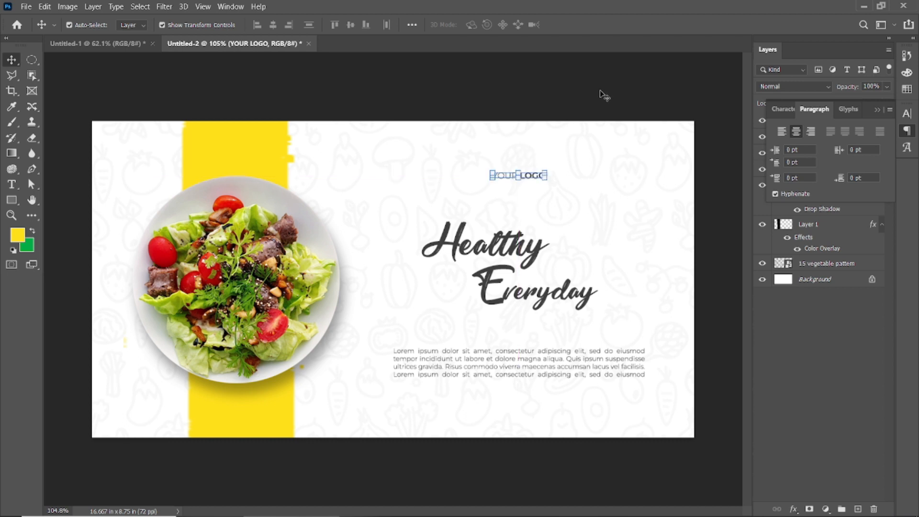
- Open the file 15 vegetable pattern.png as a separate document
left_click(25, 6)
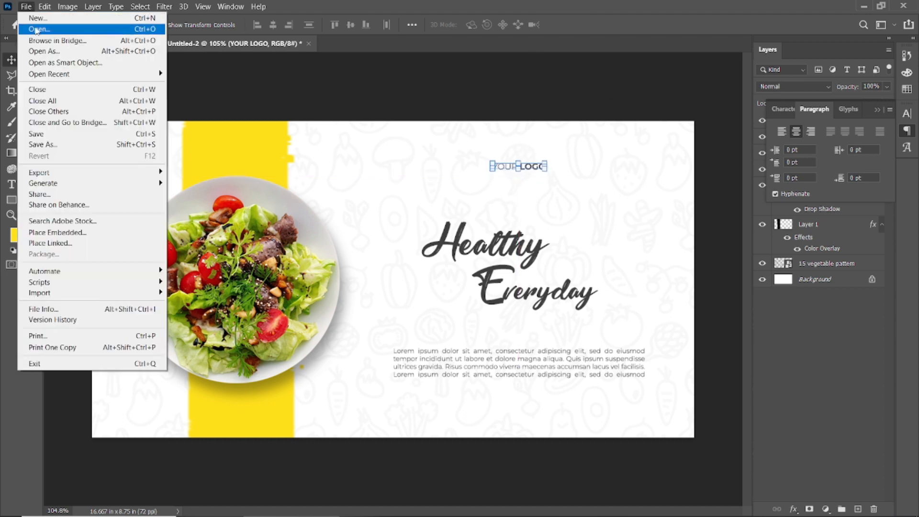
left_click(39, 30)
left_click(172, 125)
double_click(172, 125)
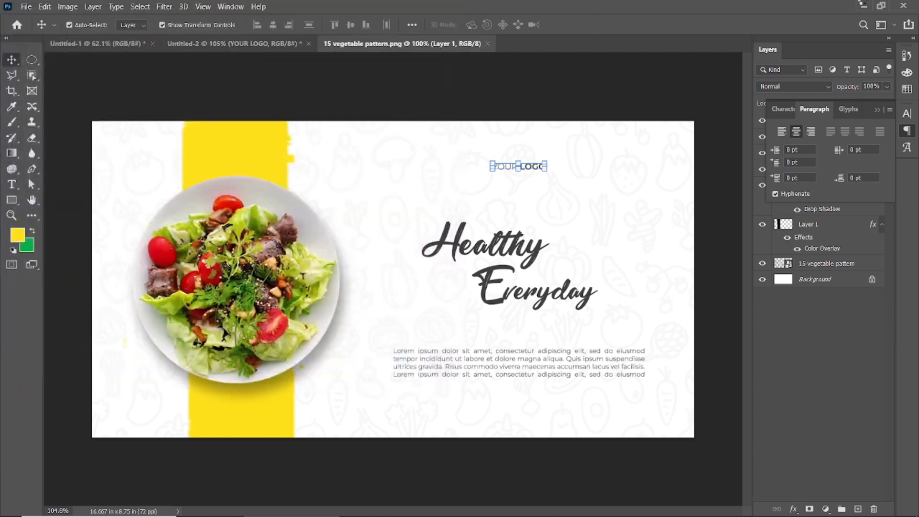
left_click(685, 299)
scroll(436, 299, "up", 5)
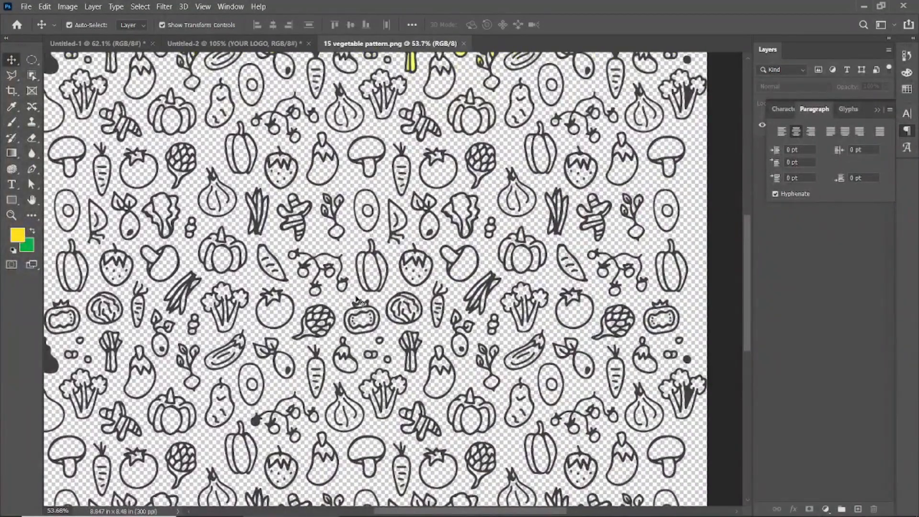
scroll(322, 334, "down", 2)
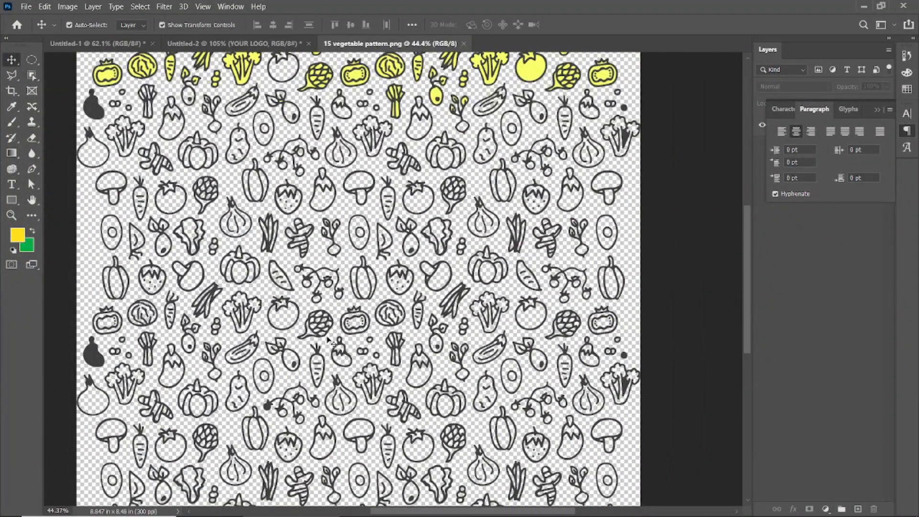
scroll(374, 129, "up", 8)
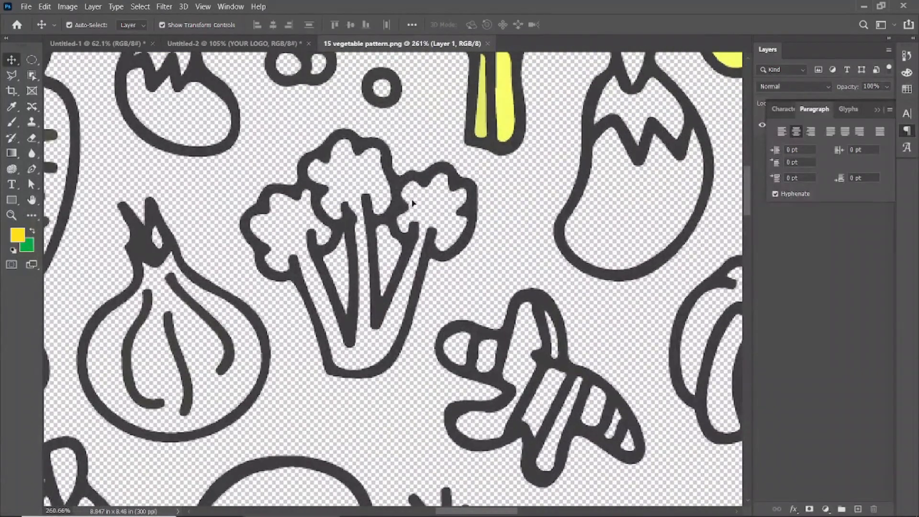
- Select a rectangular area around one broccoli drawing and delete the rest of the vegetable pattern outside it
key("m")
left_click_drag(281, 76, 477, 327)
left_click_drag(231, 99, 540, 426)
key("ctrl+shift+i")
key("Delete")
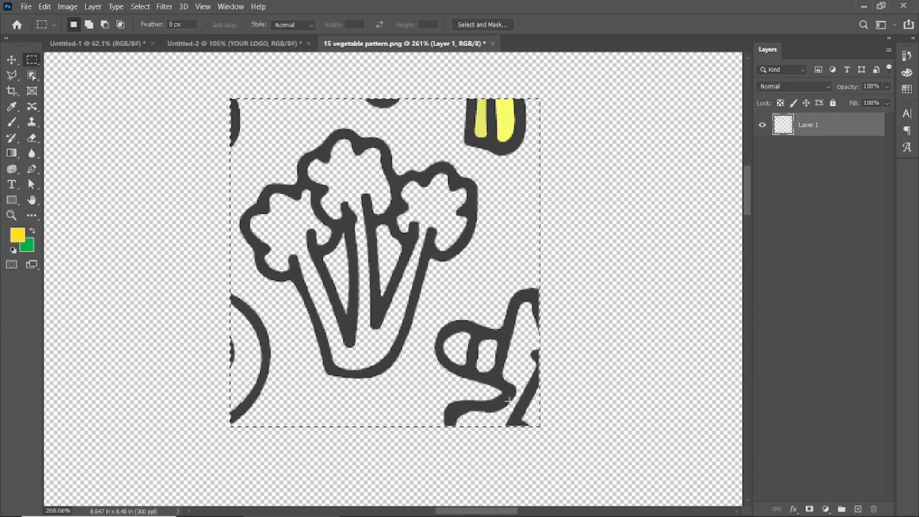
left_click(10, 61)
left_click(32, 60)
left_click_drag(197, 88, 237, 126)
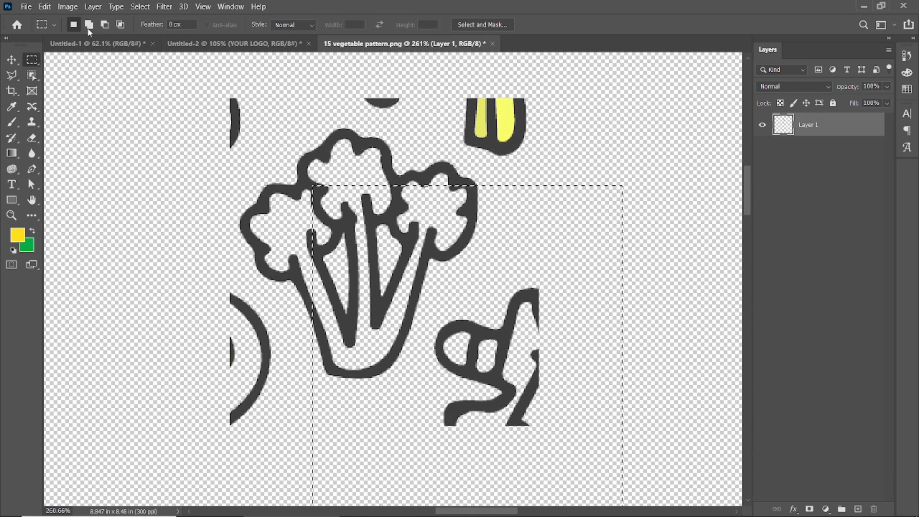
left_click_drag(224, 84, 259, 159)
key("ctrl+z")
left_click_drag(199, 76, 253, 157)
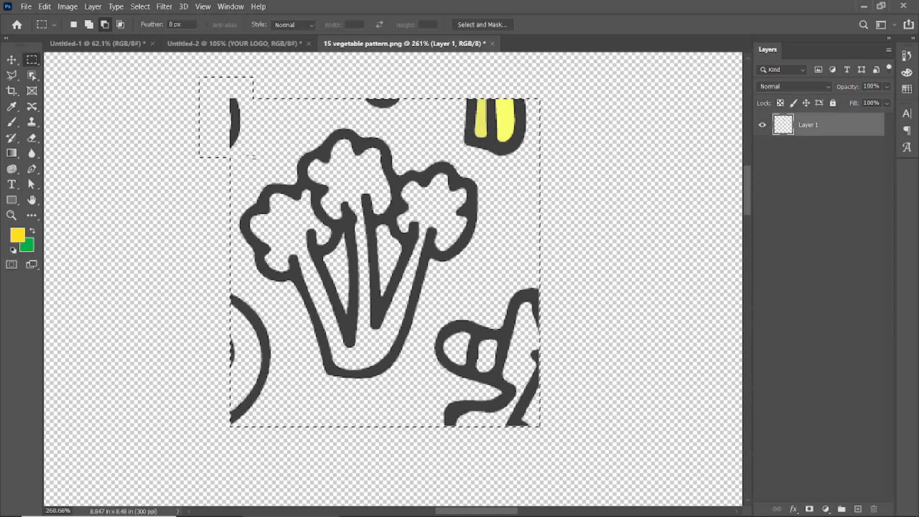
left_click(120, 24)
left_click_drag(178, 64, 265, 174)
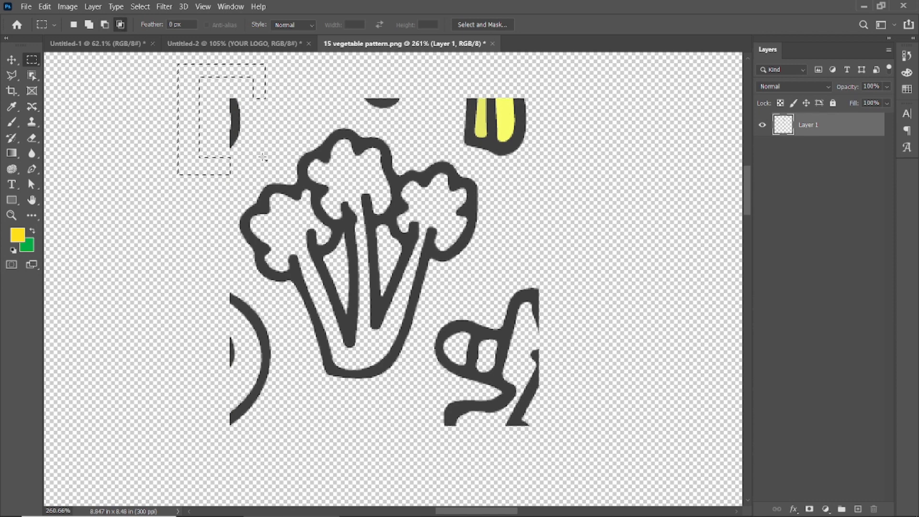
- Select all the leftover vegetable fragments around the broccoli with added rectangular selections and delete them
key("shift")
left_click_drag(211, 281, 274, 497)
left_click_drag(347, 88, 432, 120)
left_click_drag(458, 82, 582, 165)
left_click_drag(442, 288, 599, 455)
left_click_drag(427, 317, 443, 366)
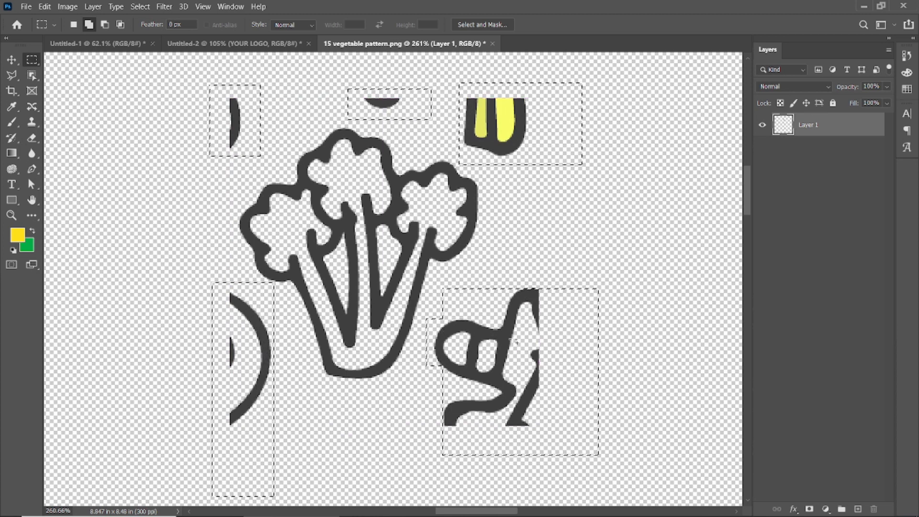
key("Delete")
key("ctrl+d")
- Bring the broccoli drawing into Untitled-2 scaled to 17.10% and move its layer to the top of the layer stack
key("v")
left_click(137, 106)
scroll(380, 234, "down", 2)
left_click_drag(381, 234, 383, 198)
left_click_drag(426, 135, 397, 187)
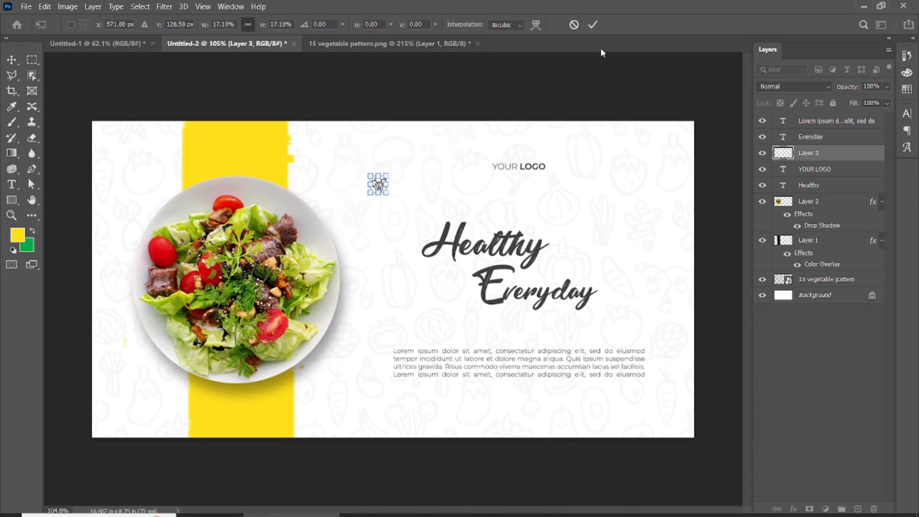
left_click(593, 24)
left_click_drag(845, 157, 839, 117)
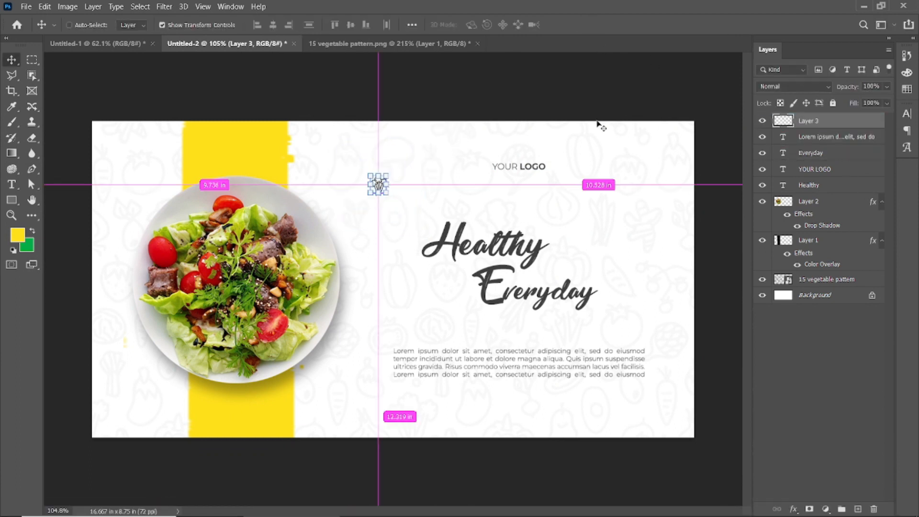
- Scale the broccoli icon down a little more and place it just left of the YOUR LOGO text
key("ctrl+t")
scroll(424, 209, "up", 5)
left_click_drag(351, 170, 522, 132)
left_click(593, 24)
left_click(531, 135)
scroll(536, 134, "up", 15)
left_click_drag(450, 147, 478, 144)
scroll(481, 194, "down", 20)
left_click(700, 178)
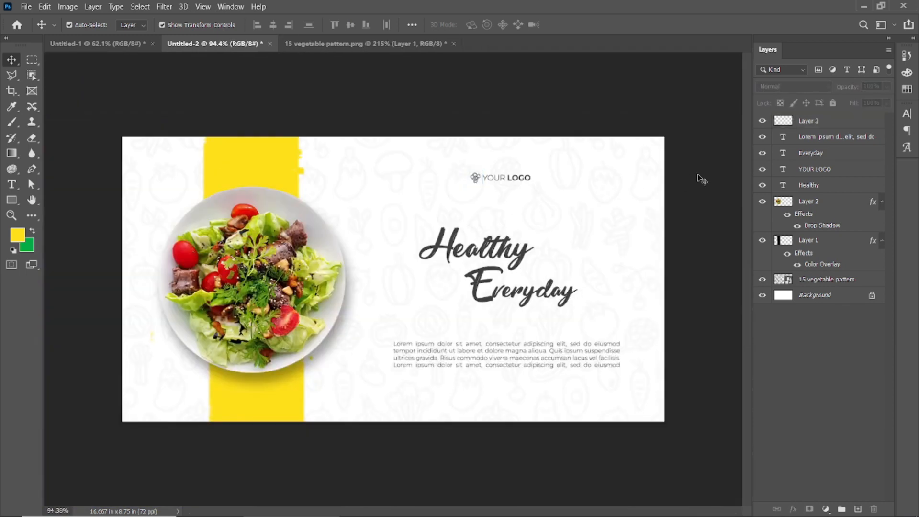
- Lower the opacity of the broccoli logo icon to 71%
left_click(476, 179)
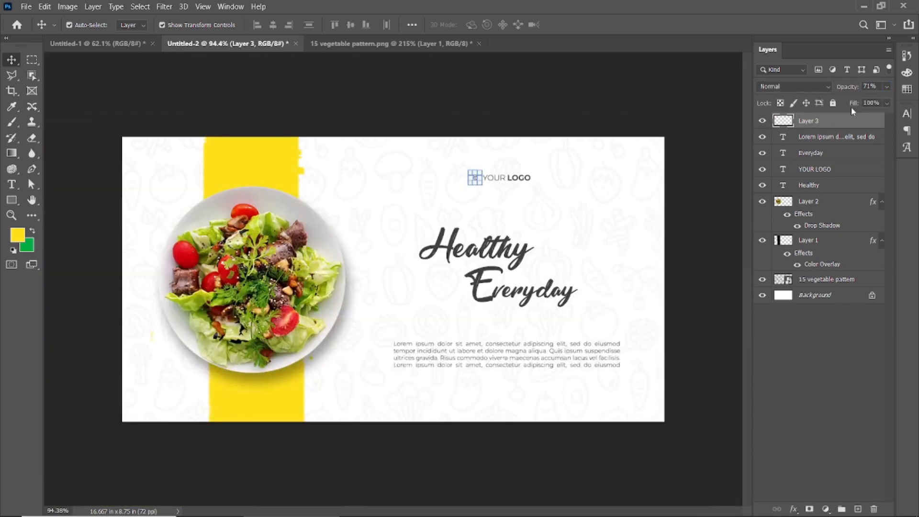
left_click(741, 128)
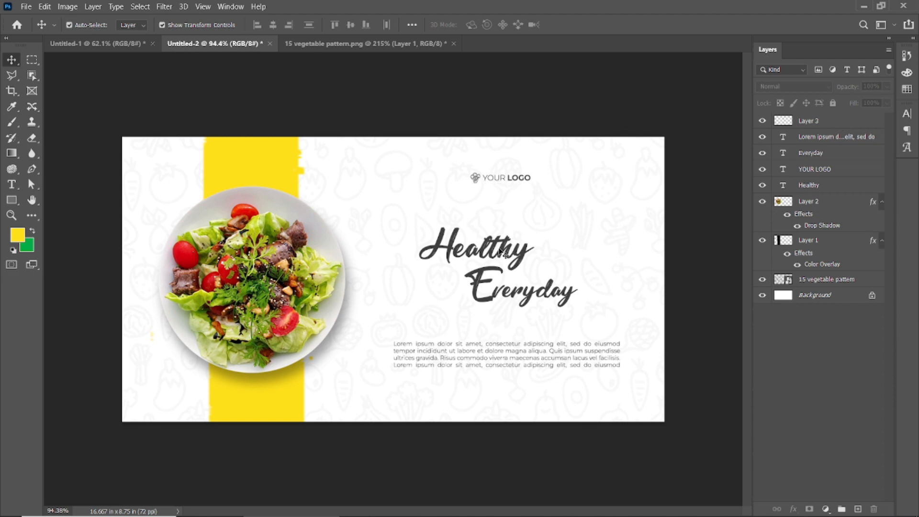
- Move the Lorem ipsum paragraph and the Healthy Everyday headline up closer to the logo
left_click_drag(528, 363, 529, 354)
left_click(508, 288, "shift")
left_click(490, 245, "shift")
left_click_drag(490, 245, 491, 231)
left_click(553, 316)
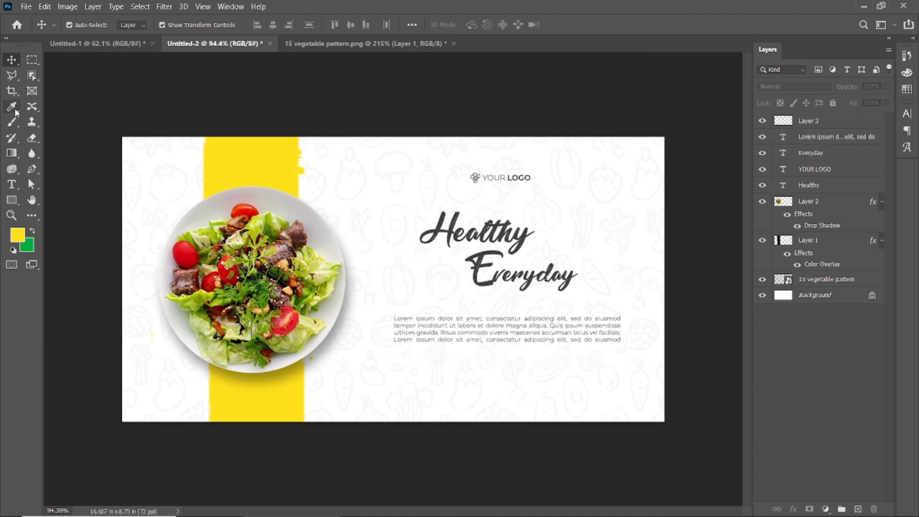
- Add a CALL line with the phone number below the paragraph in Montserrat Medium at 17 pt
key("t")
left_click(432, 366)
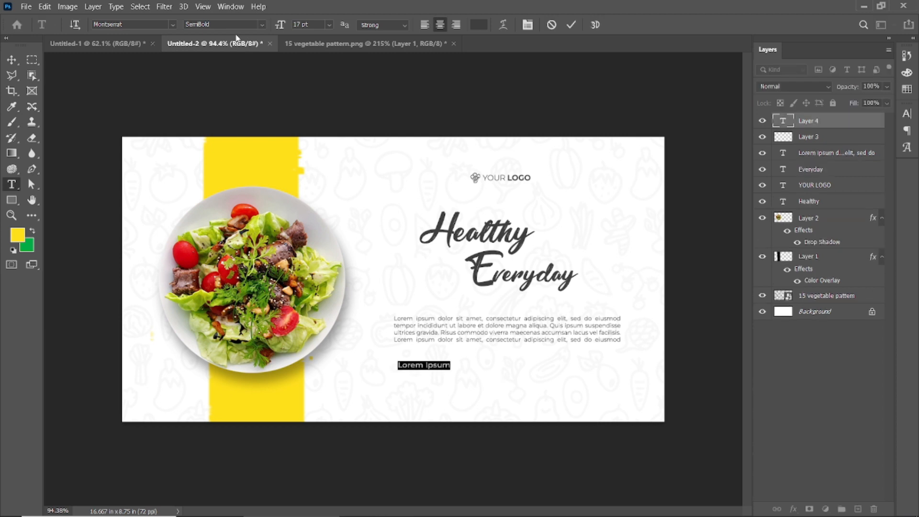
left_click(264, 27)
left_click(253, 113)
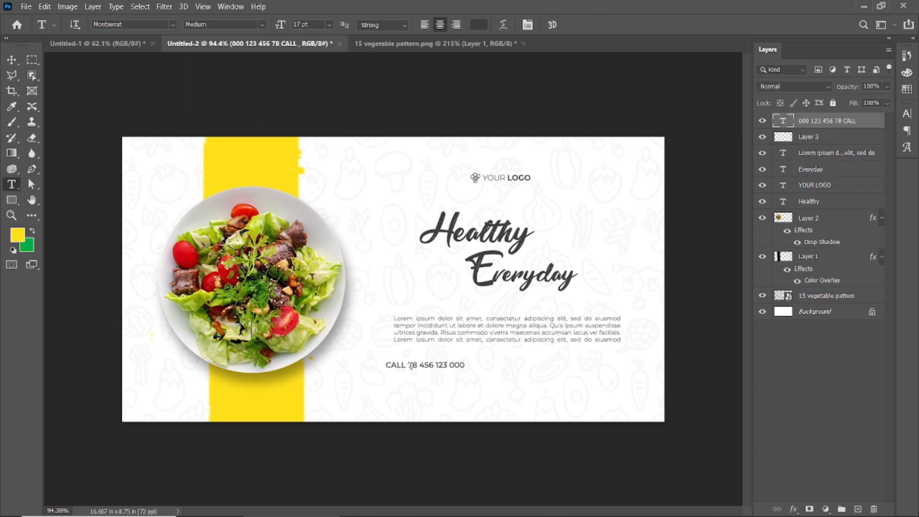
left_click_drag(409, 367, 466, 367)
right_click(447, 366)
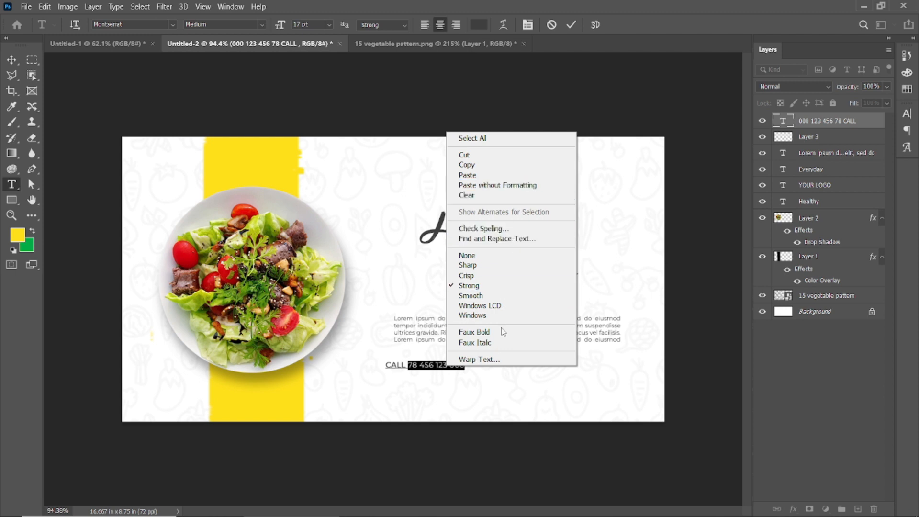
left_click(573, 24)
left_click(12, 60)
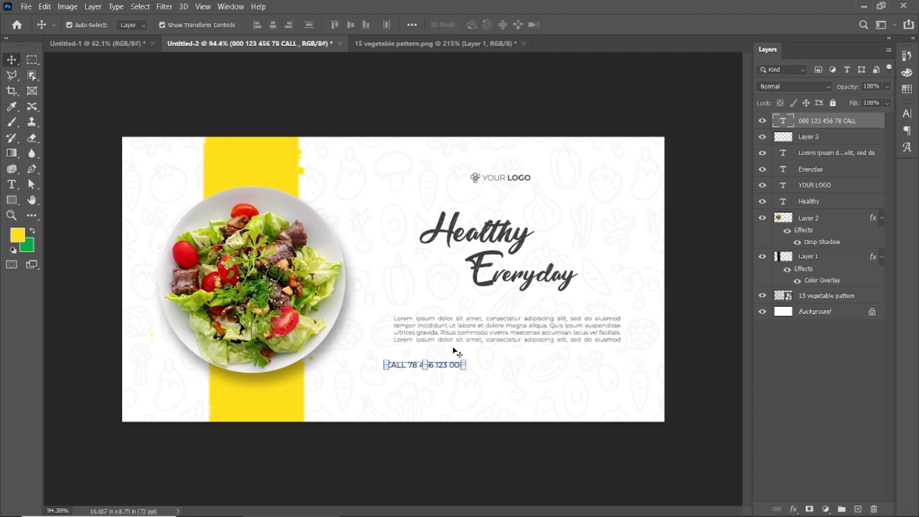
- Insert a hyphen between CALL and the phone number and centre the line below the paragraph
left_click_drag(407, 367, 477, 387)
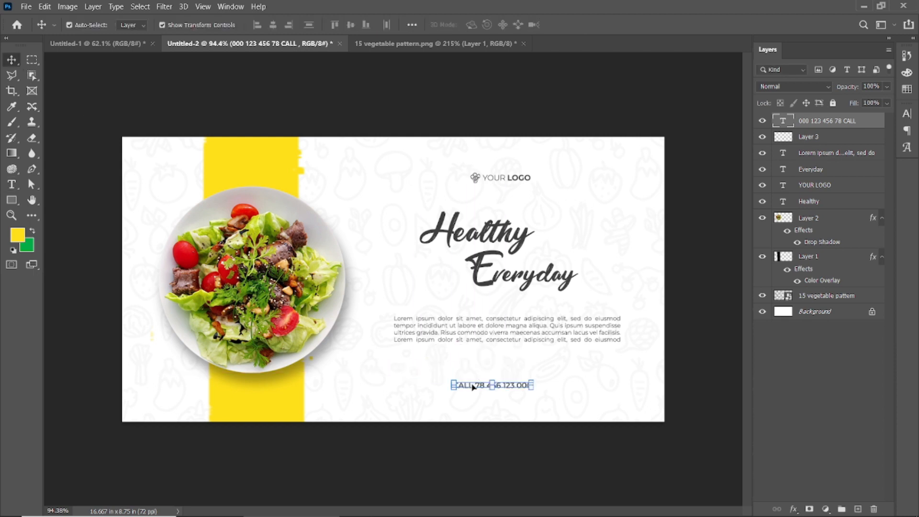
double_click(478, 386)
left_click(483, 385)
type("-")
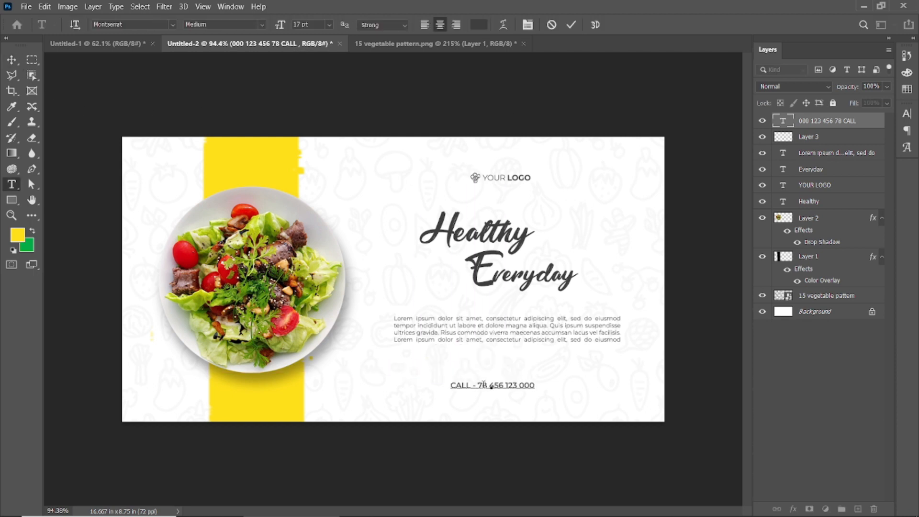
left_click(571, 26)
left_click_drag(481, 388, 498, 371)
- Change the font weight of the CALL line to Montserrat Regular
double_click(497, 371)
left_click(262, 24)
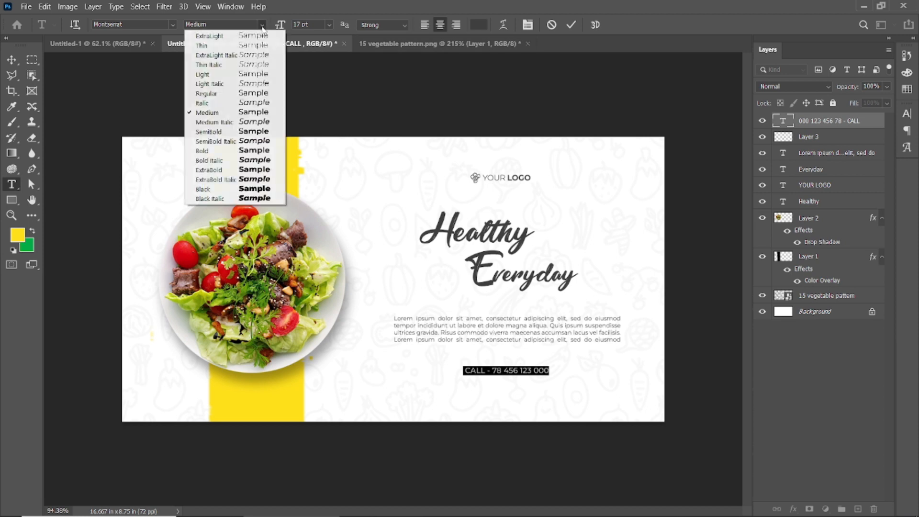
left_click(248, 94)
left_click(571, 24)
key("v")
left_click(583, 102)
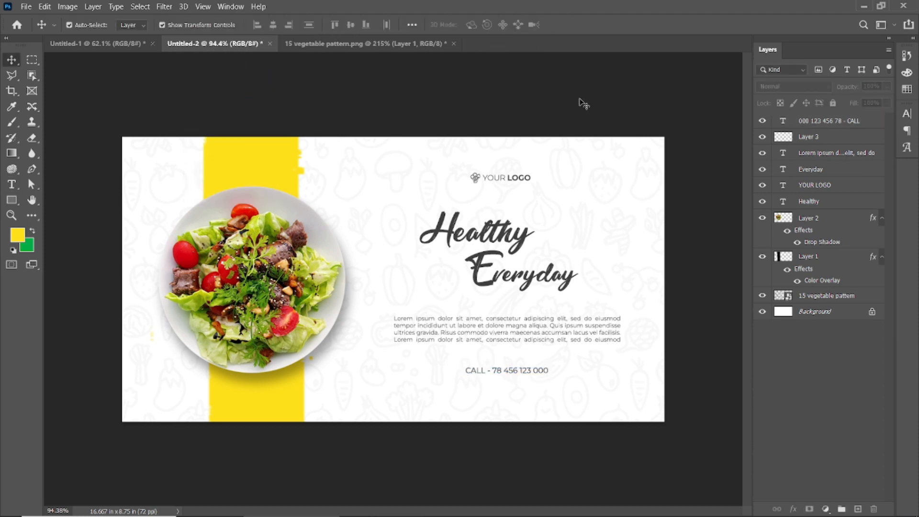
- Bring the Facebook, Messenger and Twitter icons from Vegetable Banner.psd into the Untitled-2 banner
left_click(525, 333)
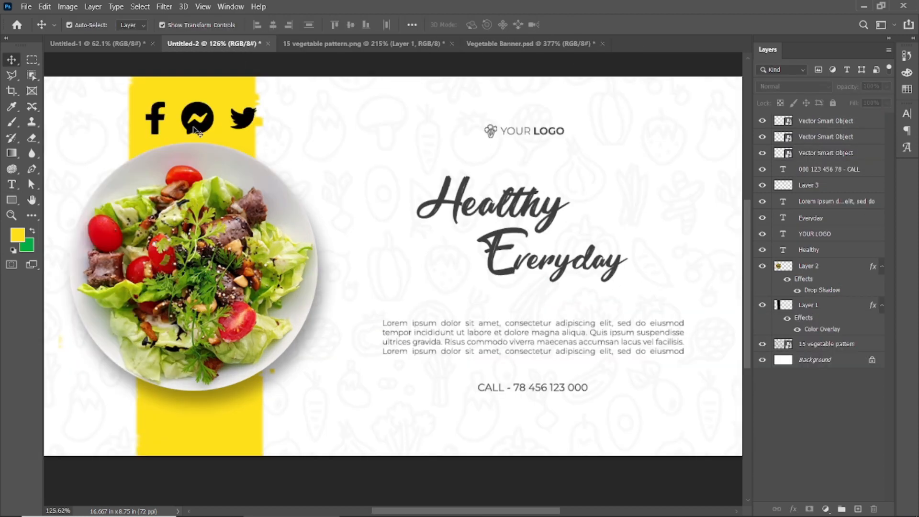
- Give the Messenger icon a Color Overlay in the dark grey sampled from the Healthy headline
left_click(184, 123)
left_click(794, 509)
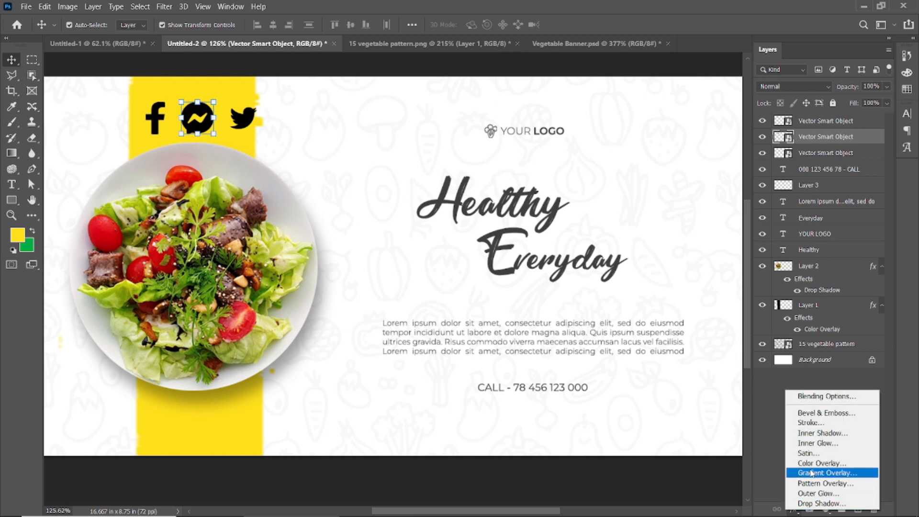
left_click(820, 460)
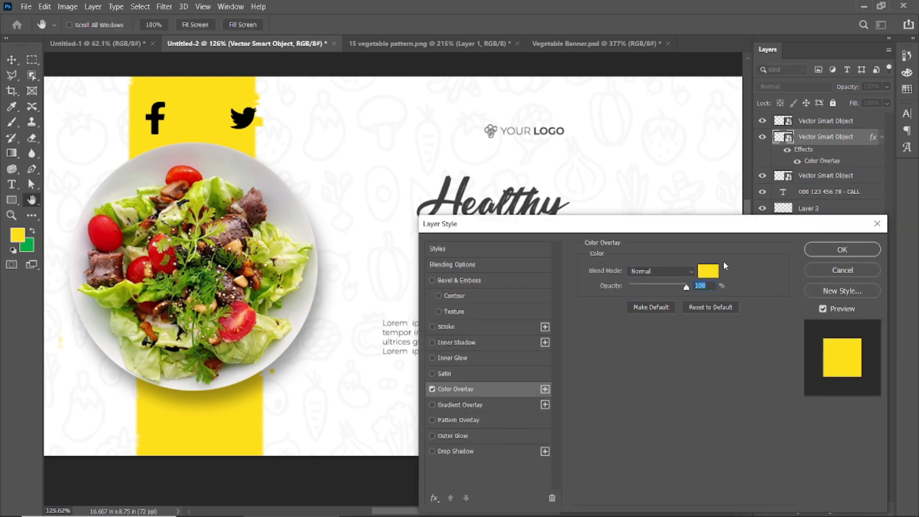
left_click(709, 271)
left_click(443, 195)
left_click(873, 287)
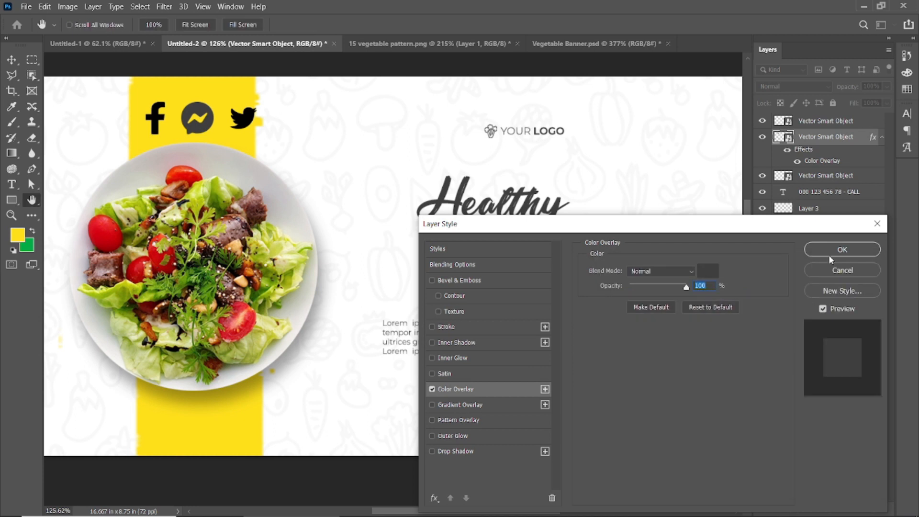
left_click(842, 249)
- Apply the same dark grey Color Overlay to the Twitter and Facebook icons
left_click(826, 175)
left_click(794, 508)
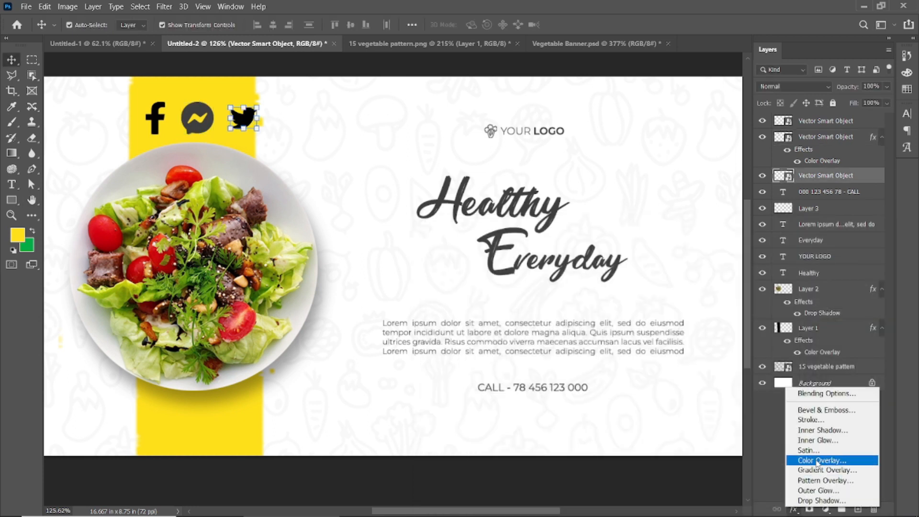
left_click(819, 461)
left_click(843, 252)
left_click(815, 124)
left_click(794, 508)
left_click(819, 458)
left_click(822, 249)
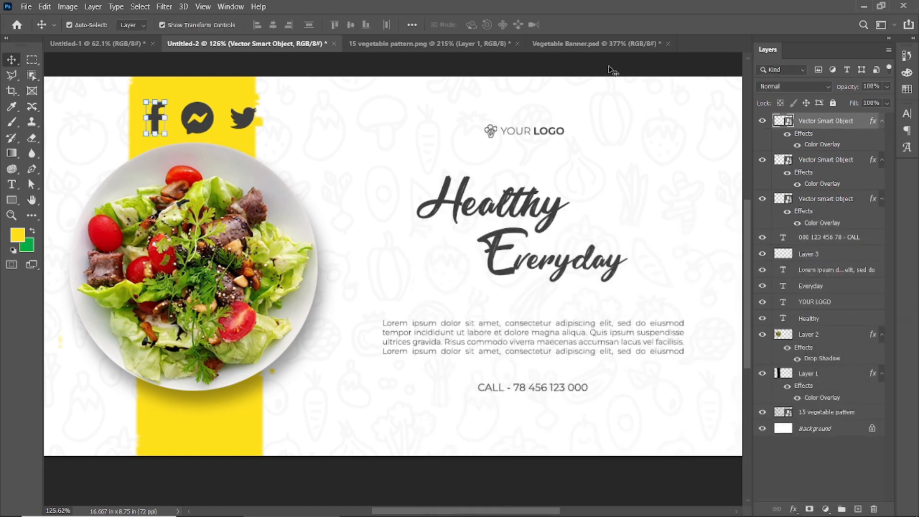
- Group the three social icon layers and name the group Icons
left_click(831, 201, "shift")
key("ctrl+g")
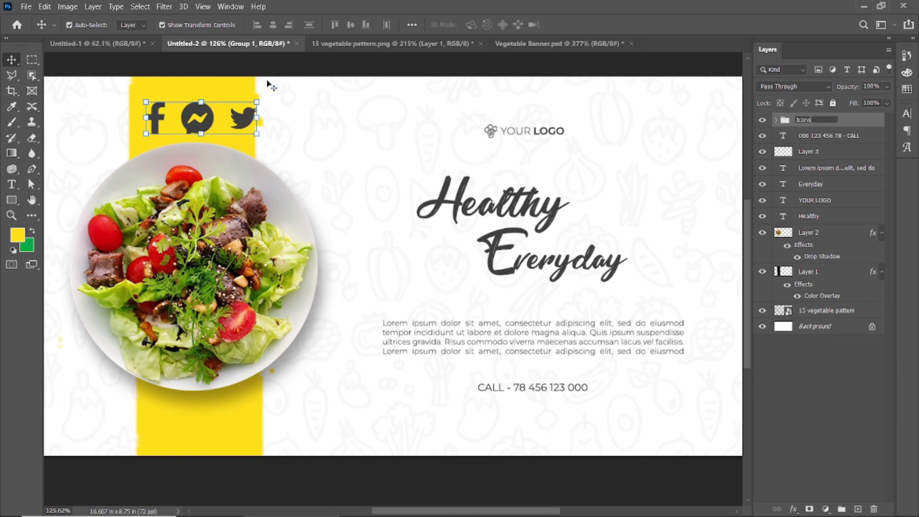
key("Return")
- Move the Icons group below the CALL line and shrink it to a small row
left_click_drag(193, 114, 532, 407)
left_click_drag(599, 396, 561, 407)
left_click(593, 24)
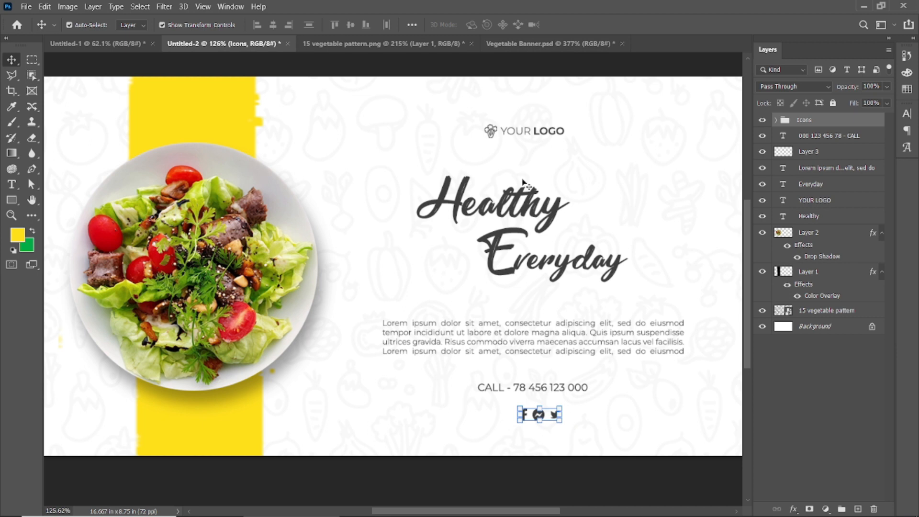
left_click(485, 486)
left_click(540, 416)
left_click(577, 464)
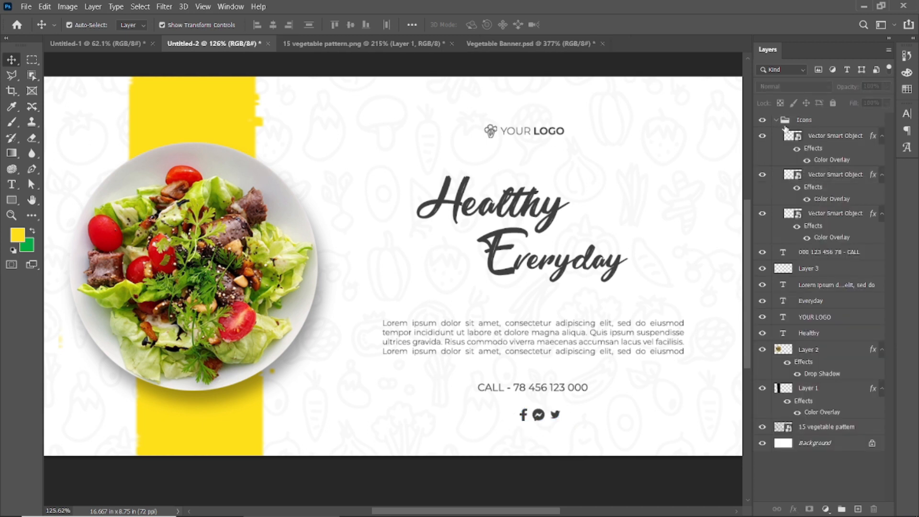
- Reposition the Icons group centred and close beneath the CALL line
left_click(776, 120)
left_click(829, 120)
key("ctrl+t")
scroll(521, 455, "up", 3)
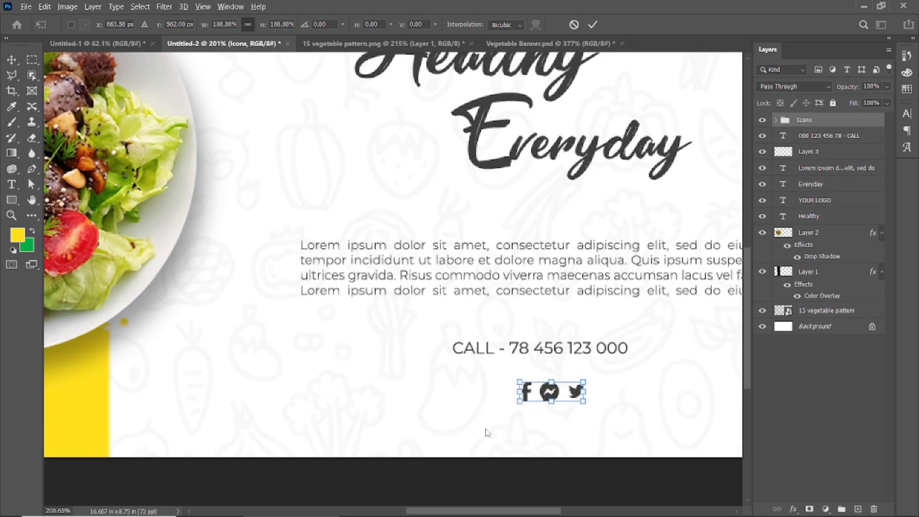
scroll(487, 432, "down", 5)
scroll(527, 388, "up", 5)
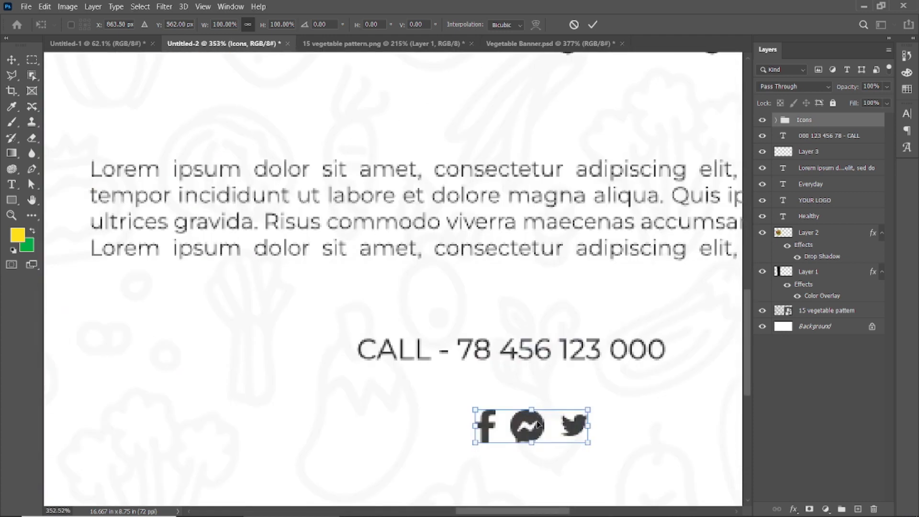
scroll(537, 420, "down", 4)
mouse_move(526, 424)
left_mouse_down()
mouse_move(517, 423)
mouse_move(518, 410)
left_mouse_up()
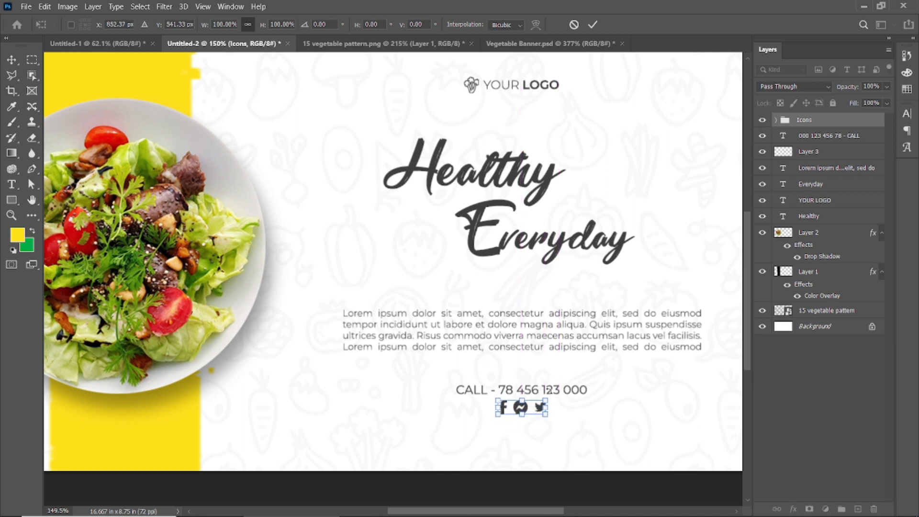
left_click(594, 24)
left_click(521, 408)
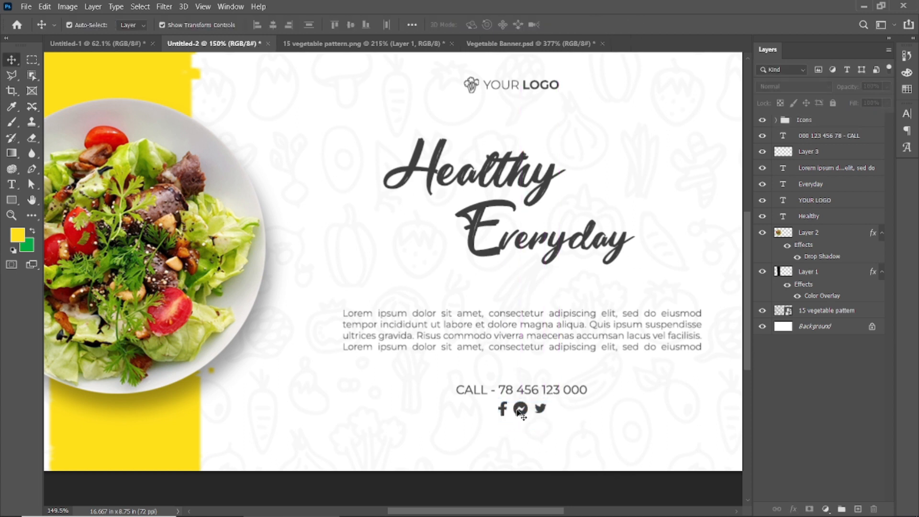
- Lower the Icons group's opacity to 92% and its fill to 93%
left_click(777, 120)
left_click_drag(855, 90, 854, 101)
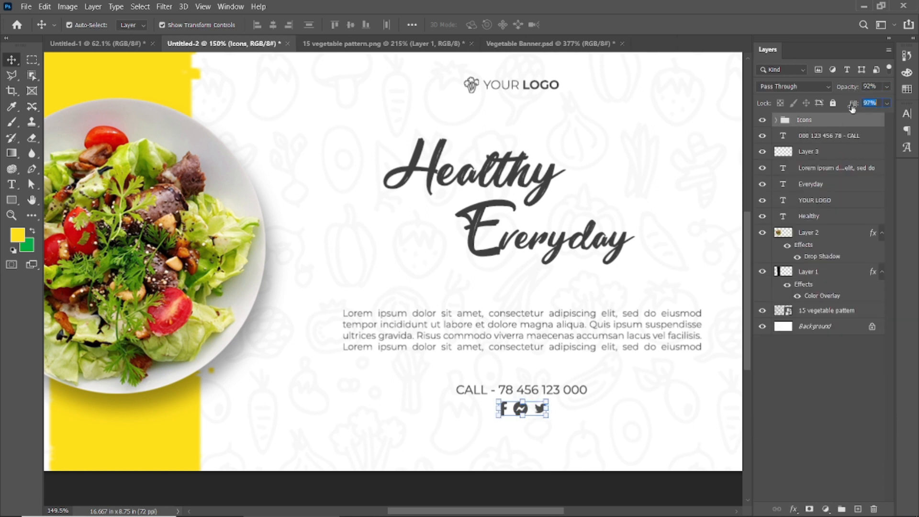
left_click(583, 480)
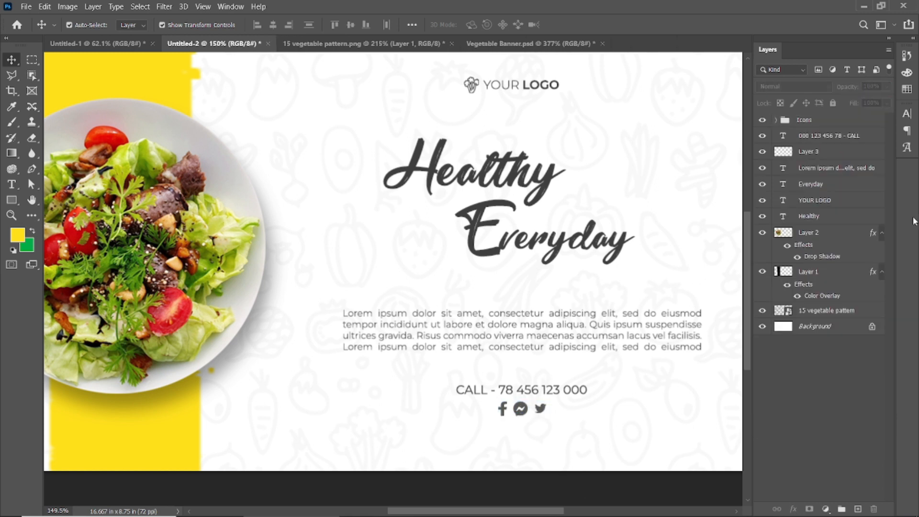
- Shift the Icons group slightly down from the CALL line and scale it to about 82%
left_click(813, 123)
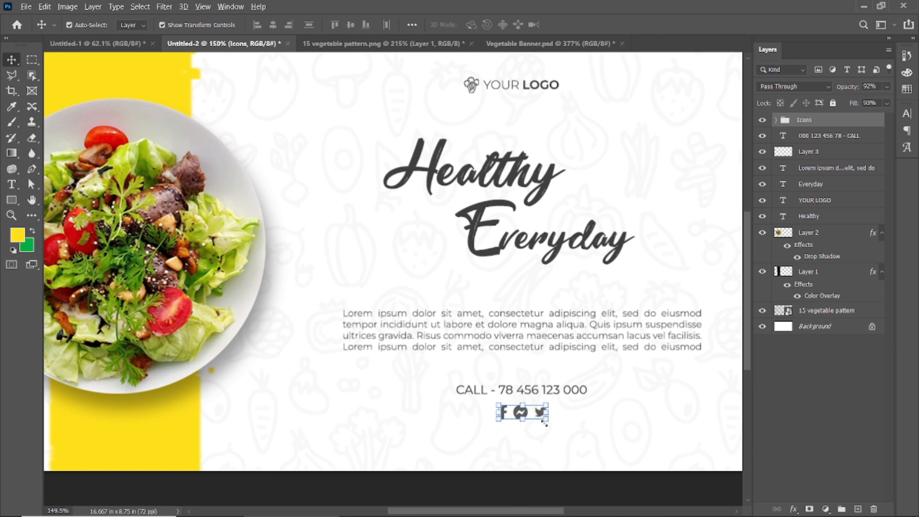
scroll(545, 423, "up", 5)
left_click_drag(553, 380, 537, 385)
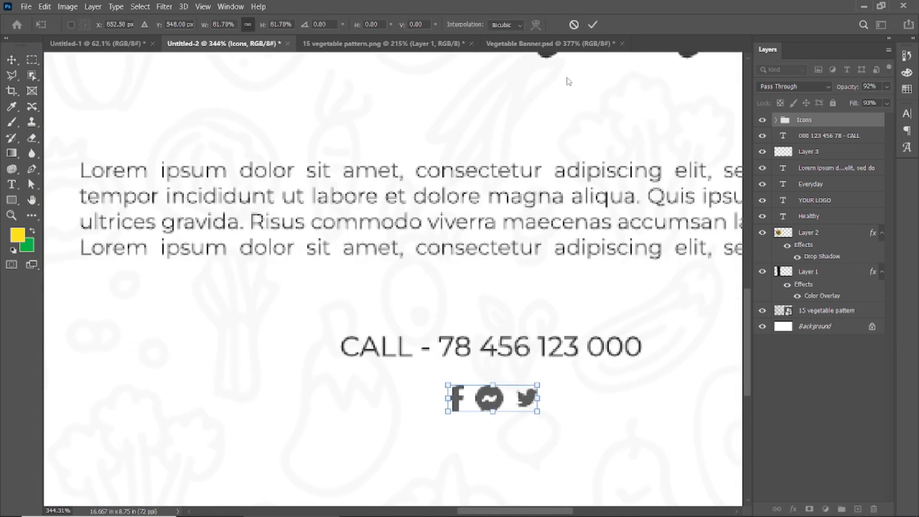
left_click(592, 25)
scroll(531, 397, "down", 6)
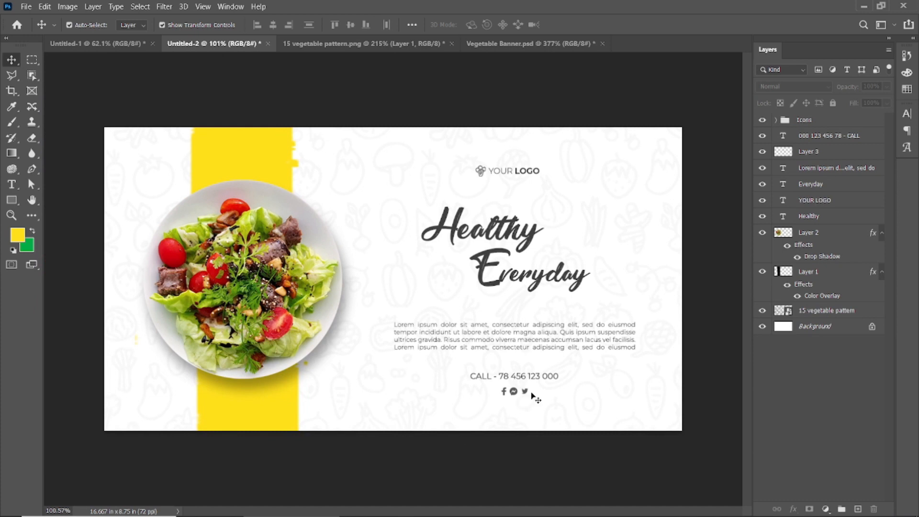
scroll(531, 400, "up", 8)
left_click(447, 316)
left_click(570, 317)
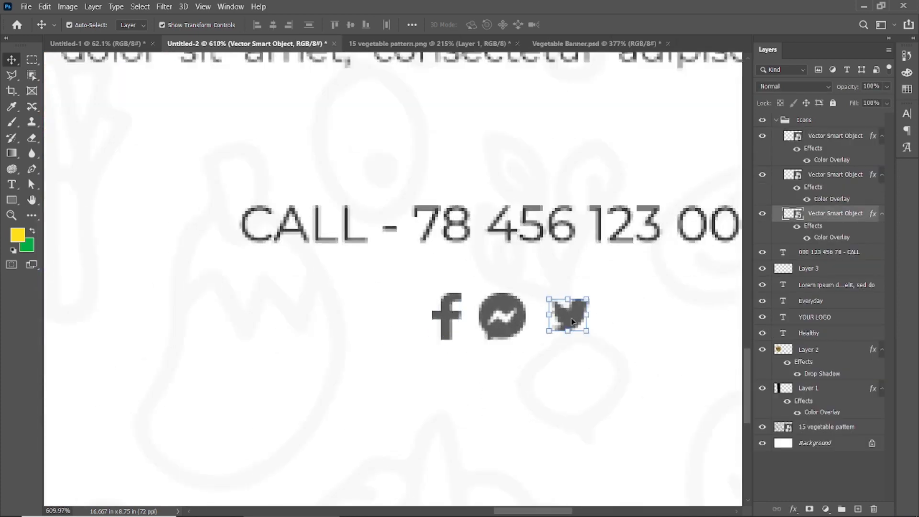
scroll(484, 462, "down", 9)
left_click(468, 452)
scroll(472, 441, "up", 2)
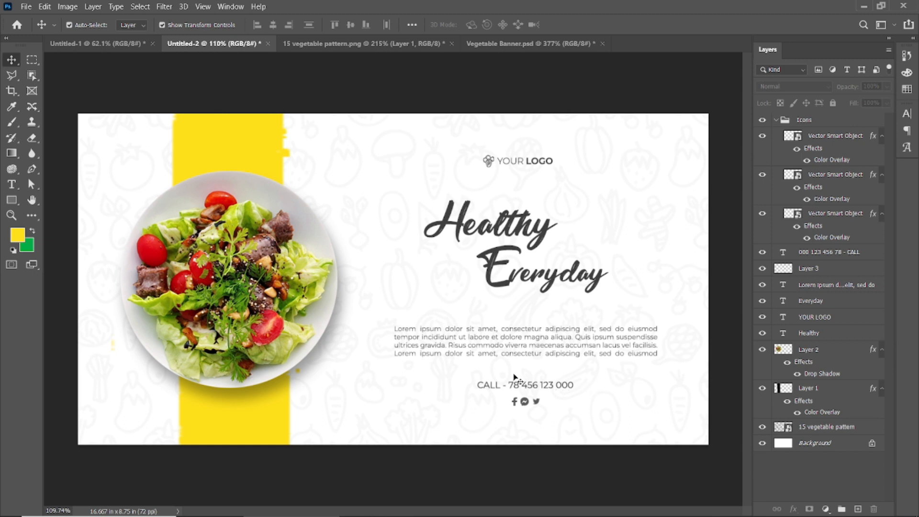
scroll(563, 321, "up", 2)
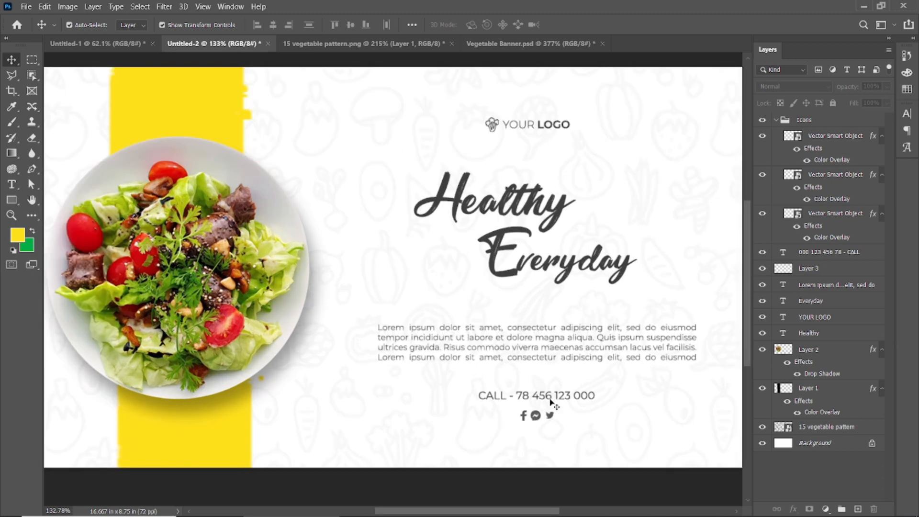
- Reduce the CALL line's font size to 14 pt
left_click(569, 397)
double_click(566, 398)
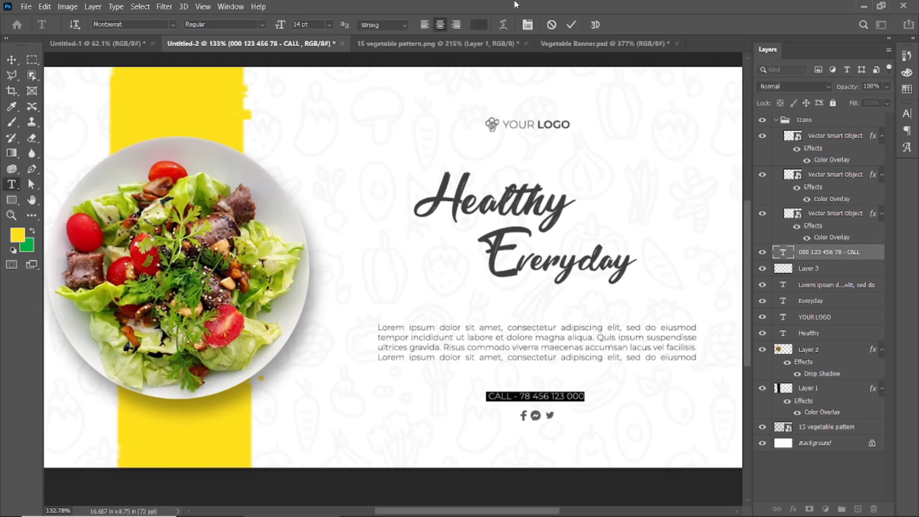
left_click(571, 24)
left_click(536, 494)
scroll(421, 407, "down", 5)
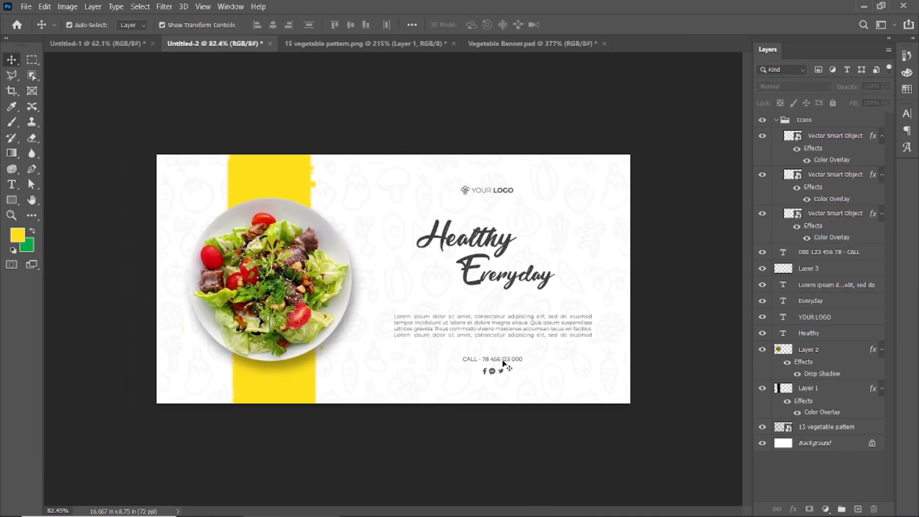
- Nudge the CALL line and the Icons group up together, closer to the paragraph
scroll(504, 364, "up", 5)
left_click(508, 400)
left_click(810, 120, "ctrl")
key("Up")
key("Up")
key("Up")
key("Up")
key("Up")
key("Up")
key("Up")
key("Up")
- Add the paragraph to the selection and move it down together with the CALL line and icons, away from the headline
left_click(569, 339, "shift")
scroll(476, 348, "down", 2)
scroll(478, 351, "down", 2)
left_click_drag(562, 337, 564, 354)
left_click(539, 454)
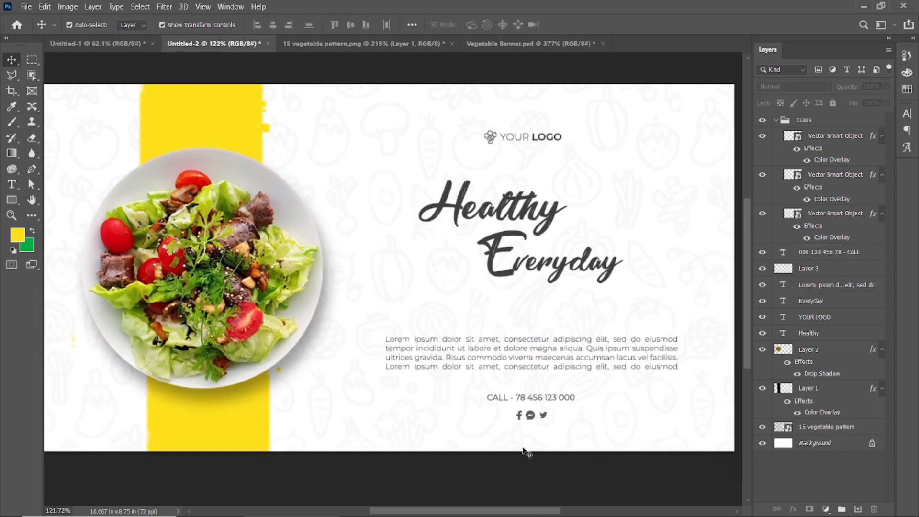
scroll(472, 373, "down", 3)
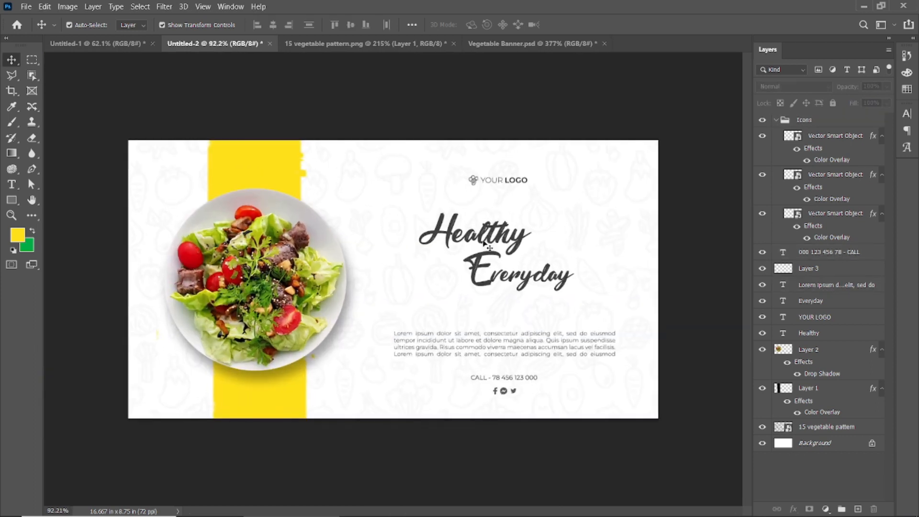
scroll(382, 316, "down", 1)
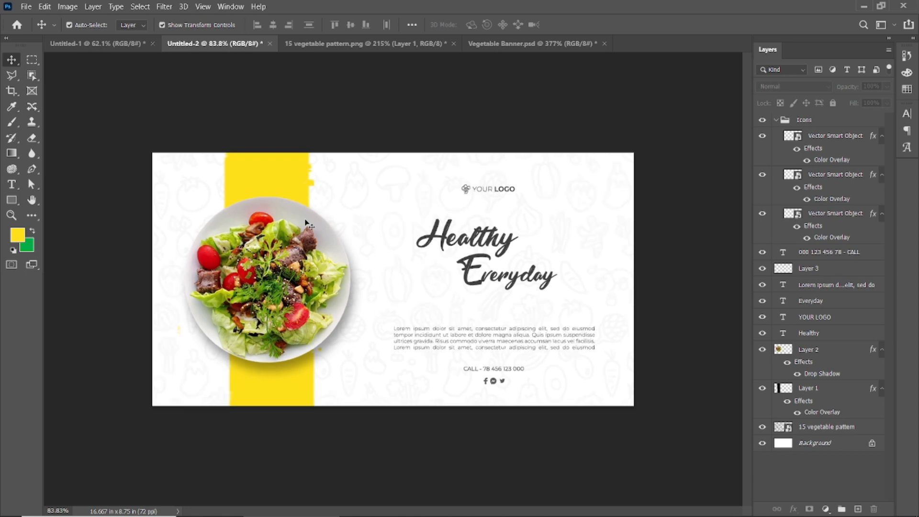
- Close the 15 vegetable pattern.png and Vegetable Banner.psd documents without saving
left_click(364, 43)
left_click(453, 43)
key("n")
left_click(393, 43)
left_click(420, 43)
key("n")
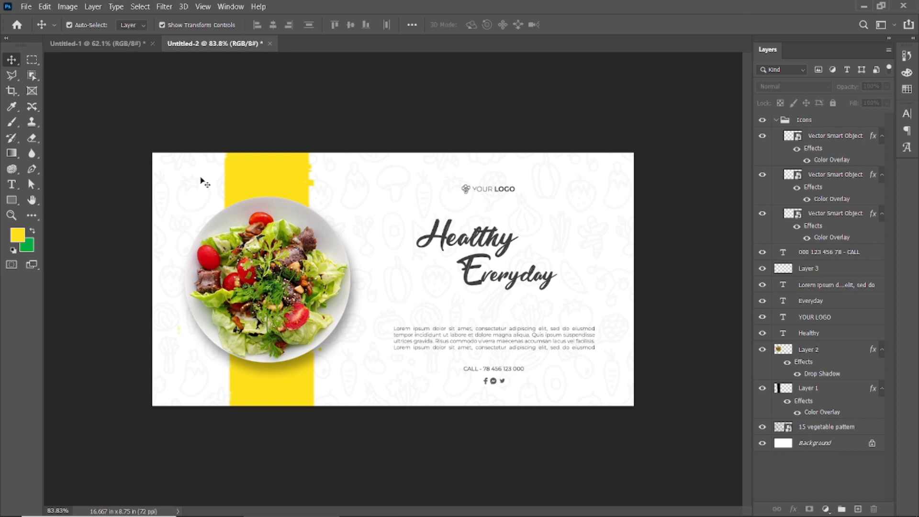
- Open the Pngtree green leaves image (fresh_4589707.png) from the Downloads folder
left_click(26, 6)
left_click(44, 30)
double_click(214, 117)
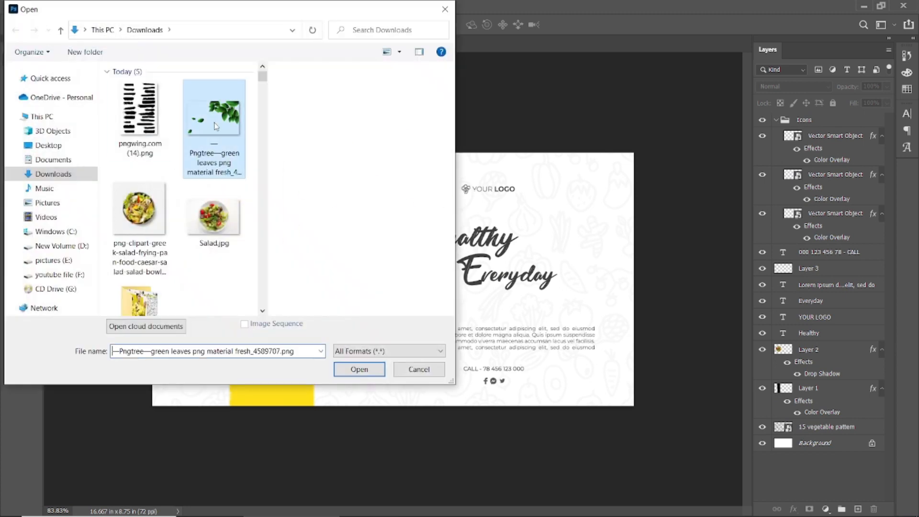
scroll(276, 329, "up", 9)
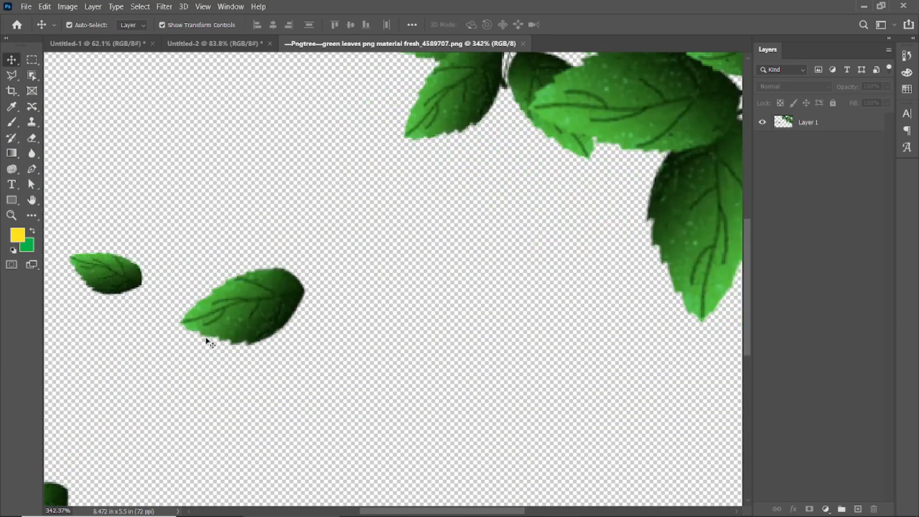
scroll(287, 335, "down", 7)
left_click(32, 60)
left_click_drag(346, 113, 698, 358)
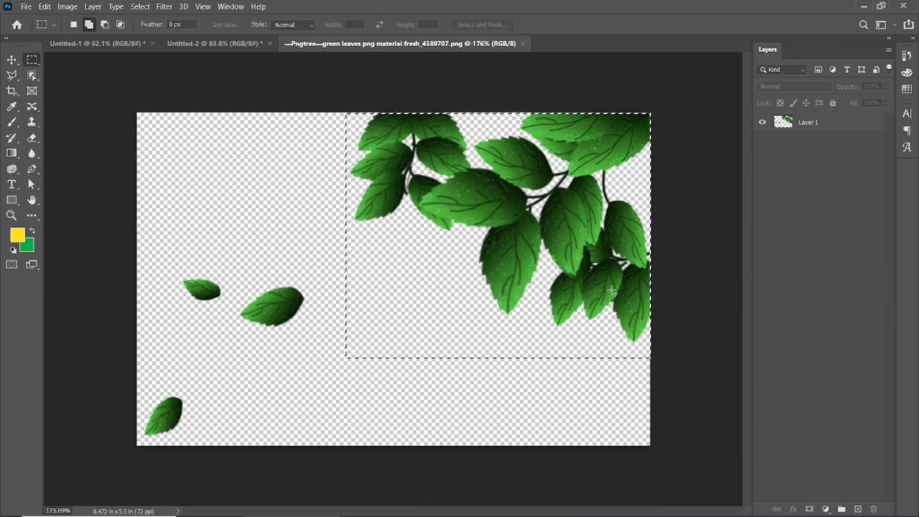
left_click_drag(177, 260, 221, 320)
left_click(74, 25)
left_click(166, 247)
left_click_drag(167, 246, 225, 313)
left_click_drag(197, 282, 227, 310)
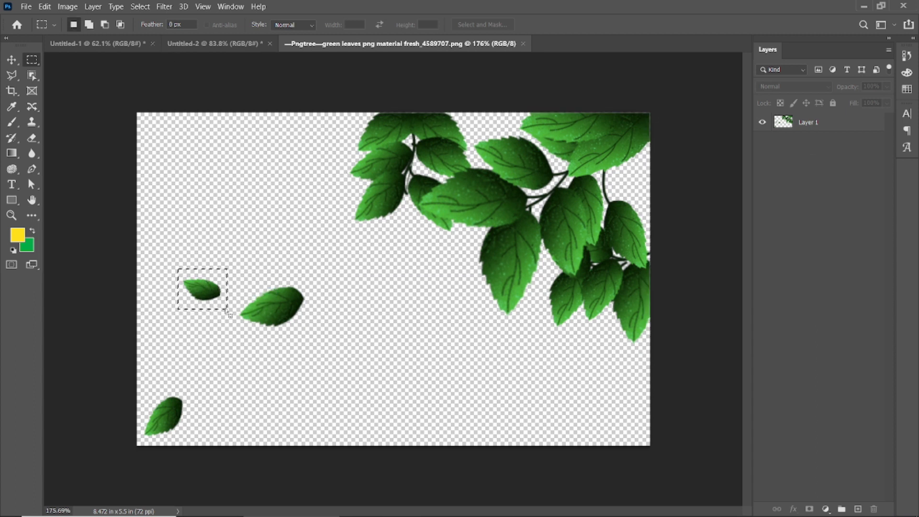
key("ctrl+shift+i")
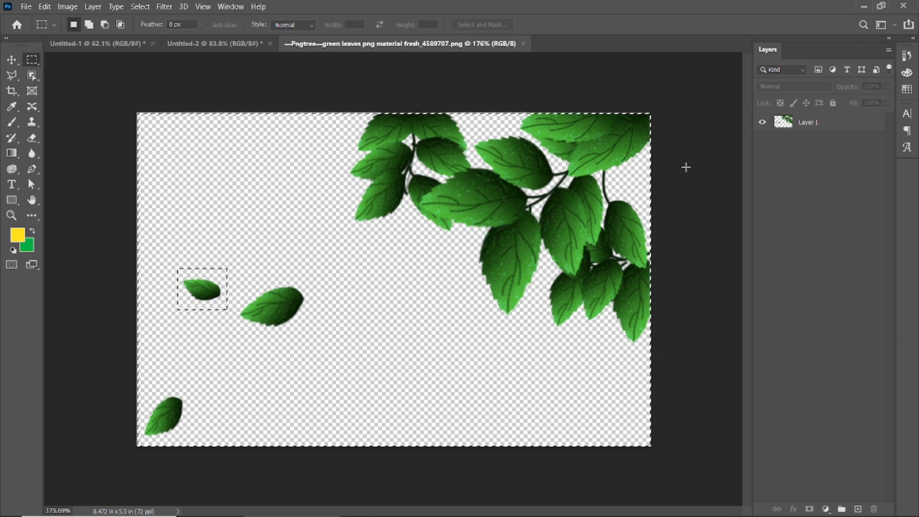
key("v")
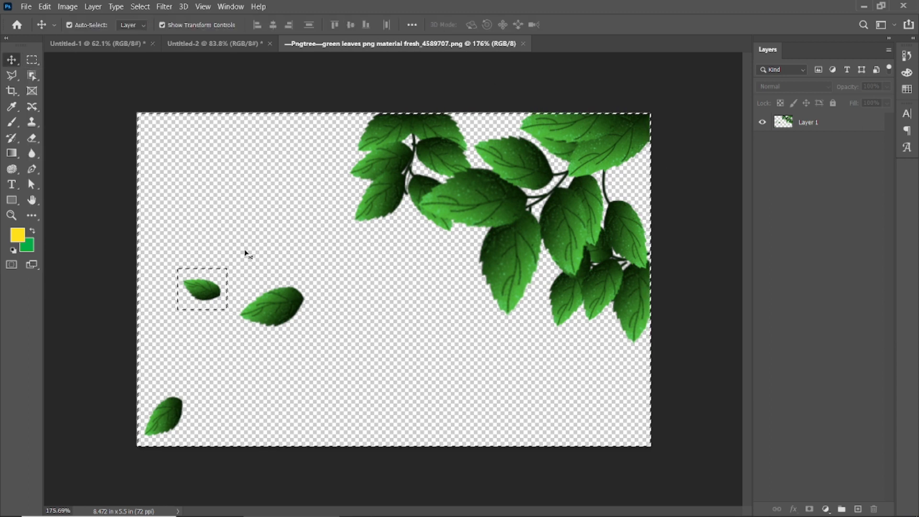
left_click_drag(198, 290, 225, 295)
key("ctrl+z")
key("ctrl+d")
left_click(133, 185)
- Isolate the small upper loose leaf on Layer 1 by marquee-selecting it, deleting everything outside the selection, and deselecting
left_click(823, 127)
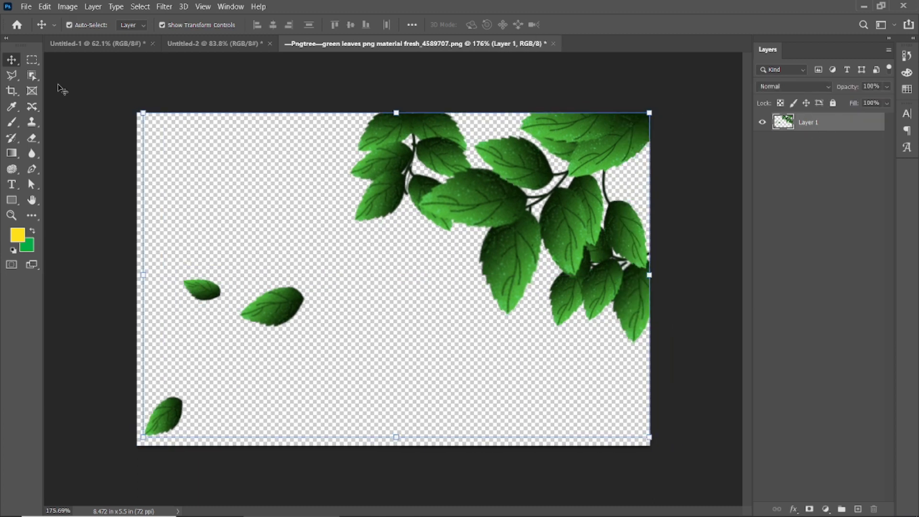
left_click(33, 62)
left_click_drag(167, 262, 227, 314)
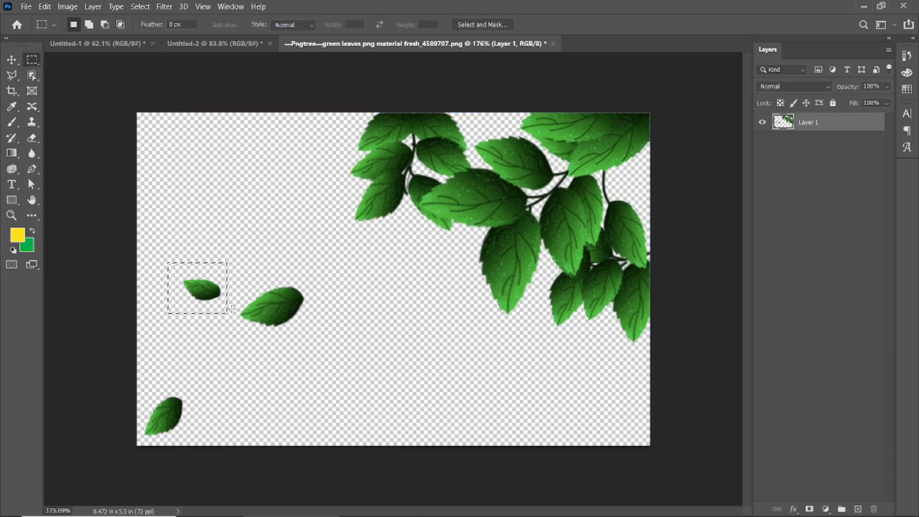
key("ctrl+shift+i")
key("Delete")
key("ctrl+d")
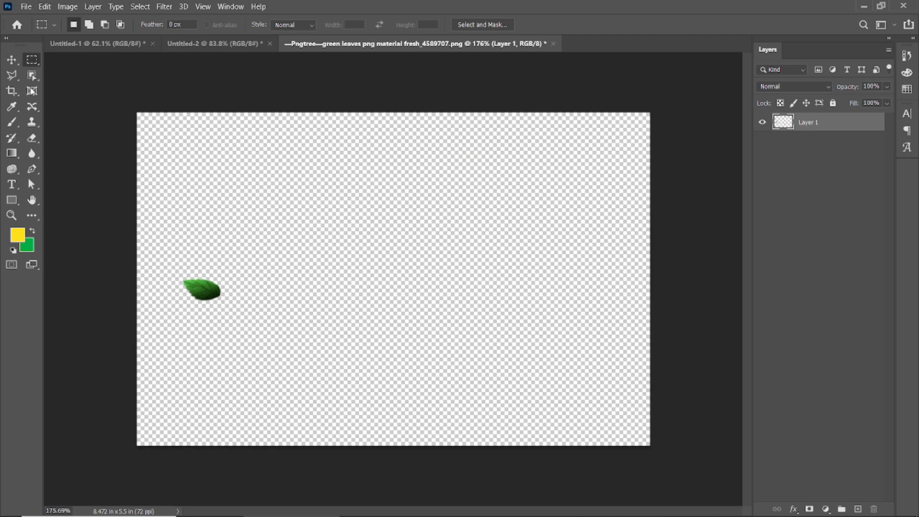
- Move the isolated leaf into the Untitled-2 banner between the plate and headline, scaled down slightly and rotated about 34°
key("v")
left_click(186, 276)
left_click_drag(186, 278, 382, 272)
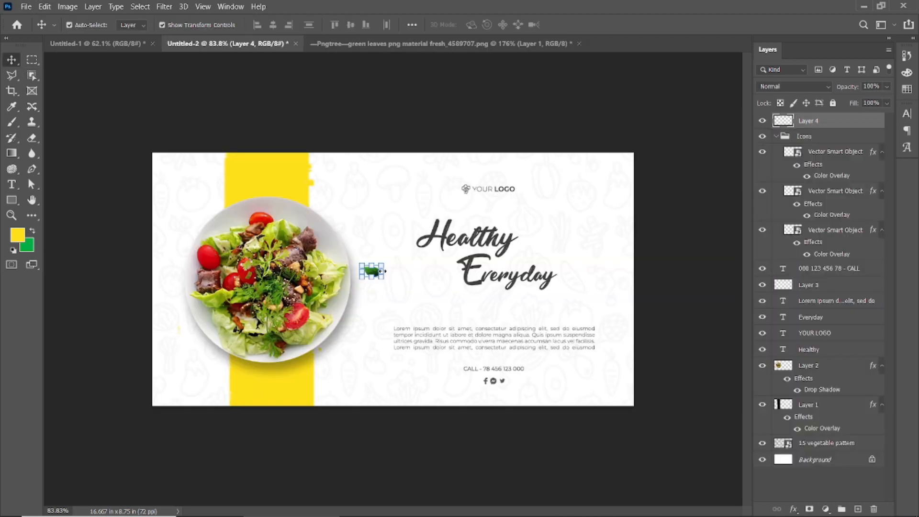
key("ctrl+t")
scroll(364, 288, "up", 3)
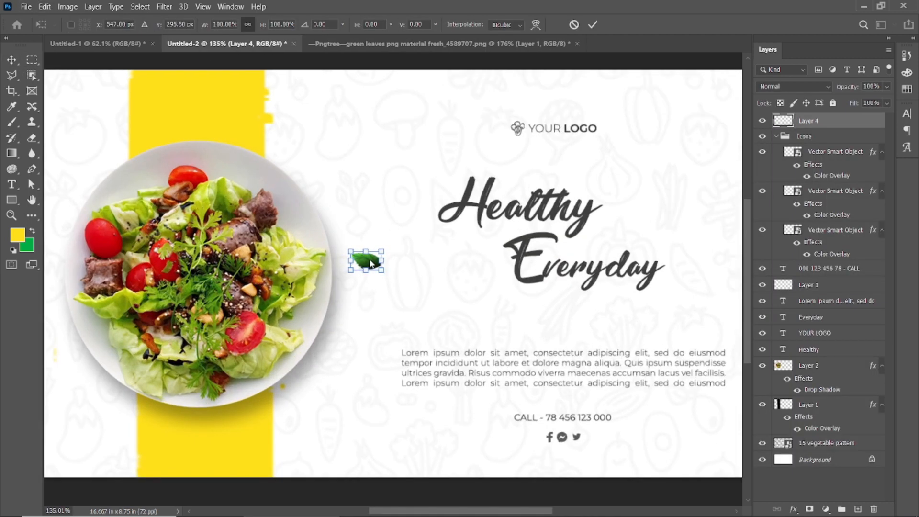
left_click_drag(368, 260, 419, 236)
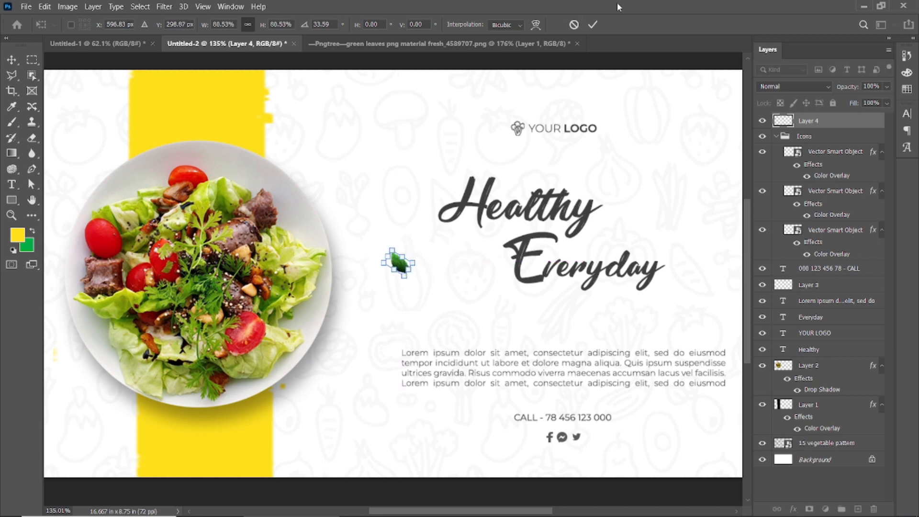
key("Return")
- Place two smaller, rotated copies of the leaf, one right of the headline and one beside the lower end of the yellow stroke
left_click_drag(401, 267, 700, 187)
key("ctrl+t")
key("Return")
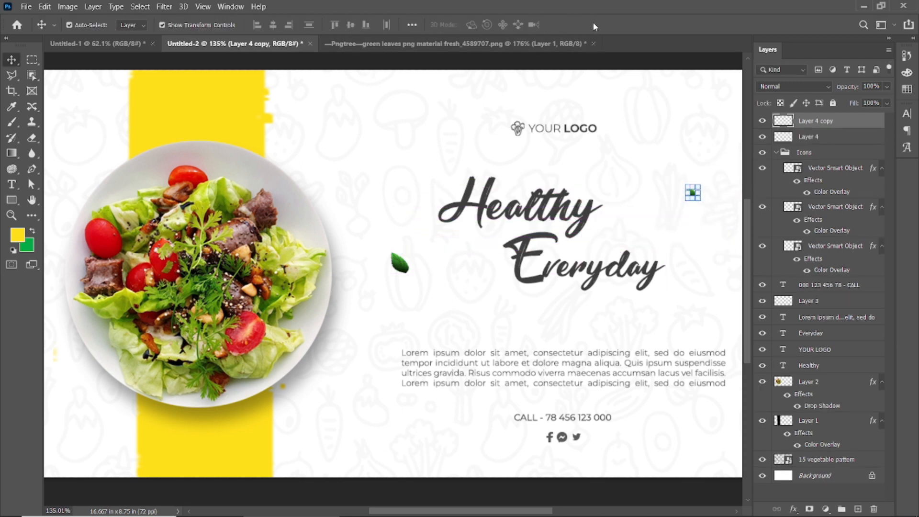
left_click(444, 238)
left_click_drag(401, 267, 288, 449)
left_click(592, 24)
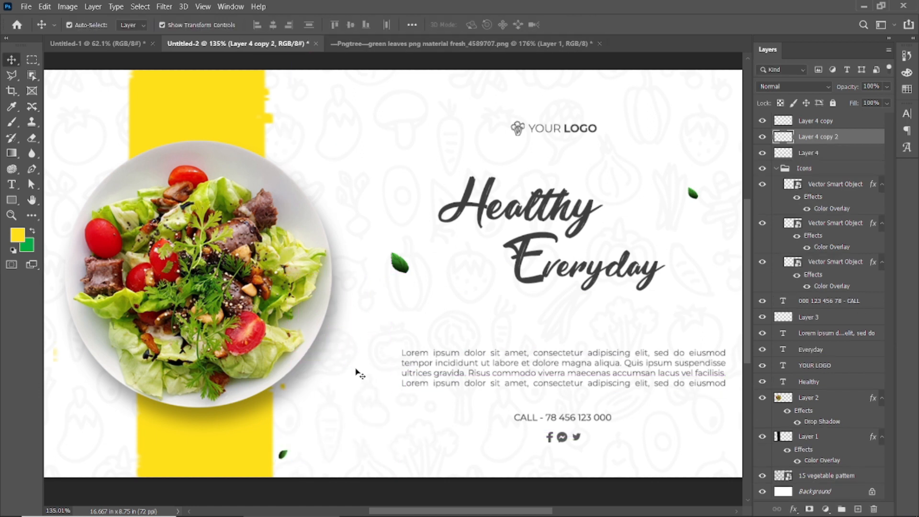
- Duplicate the main leaf to the plate's left edge, transform it, and move its layer beneath the plate's Layer 2
scroll(354, 372, "down", 3)
left_click(394, 276)
left_click_drag(395, 274, 158, 268)
key("ctrl+t")
left_click(592, 25)
left_click_drag(864, 157, 861, 436)
left_click(433, 112)
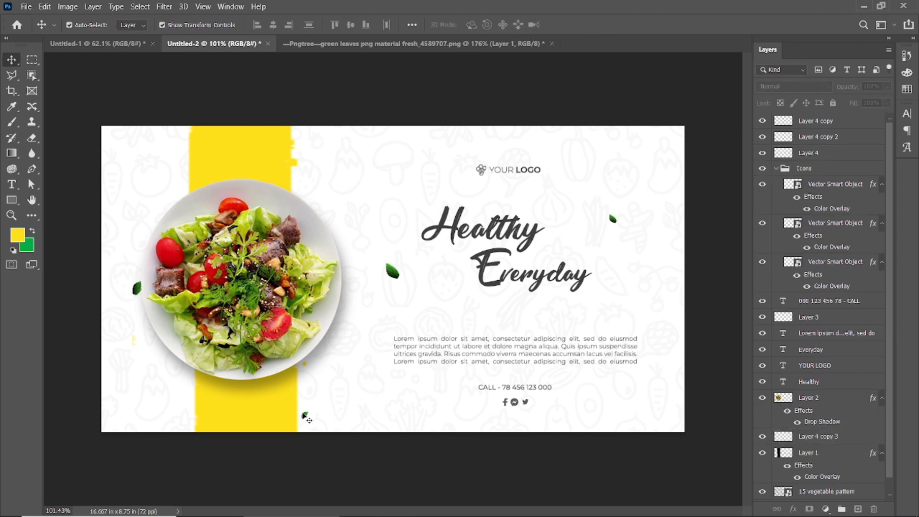
- Apply a Gaussian Blur with a 1.3-pixel radius to the small leaf beside the lower end of the yellow stroke
left_click(305, 416)
left_click(164, 6)
mouse_move(225, 147)
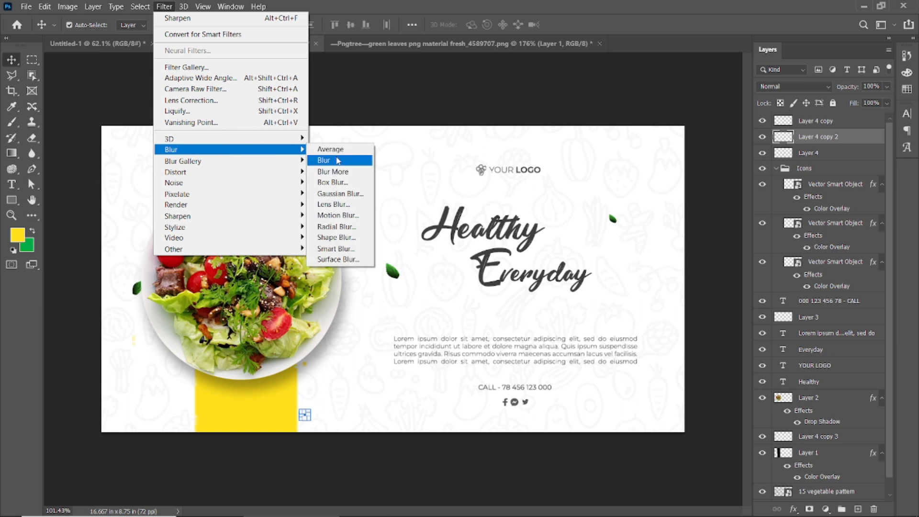
left_click(353, 194)
left_click_drag(776, 318, 738, 320)
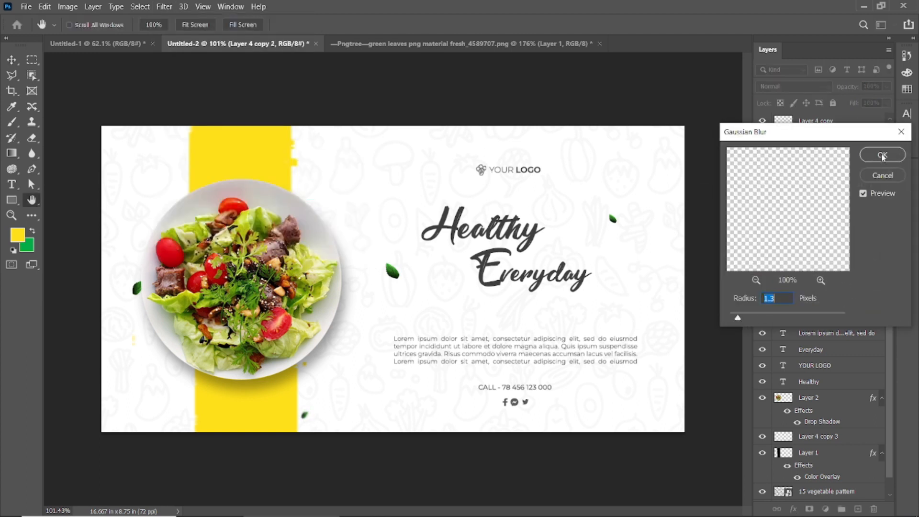
left_click(882, 155)
- Apply the same Gaussian Blur to the small leaf right of the headline
left_click(612, 219)
left_click(165, 7)
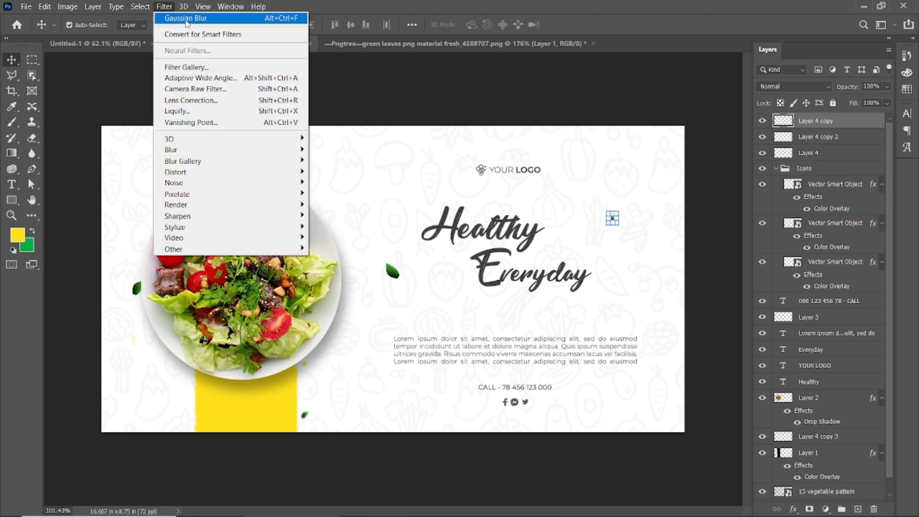
left_click(186, 18)
- Apply a Radial Blur to the large leaf on Layer 4 between the plate and the headline
left_click(392, 271)
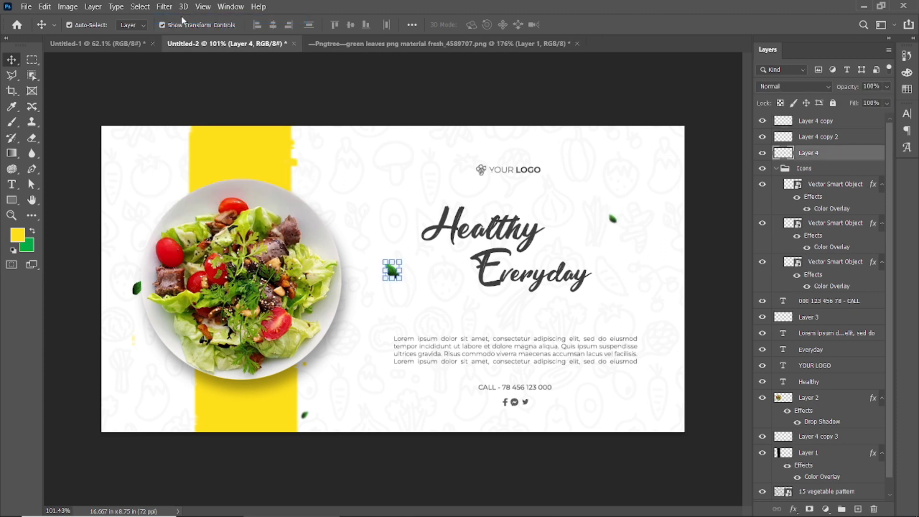
left_click(164, 6)
mouse_move(191, 148)
left_click(345, 227)
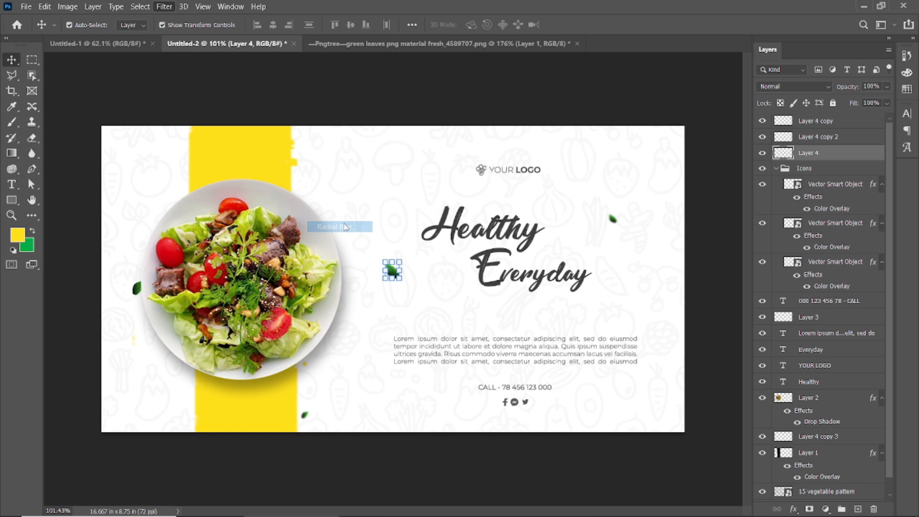
left_click(669, 140)
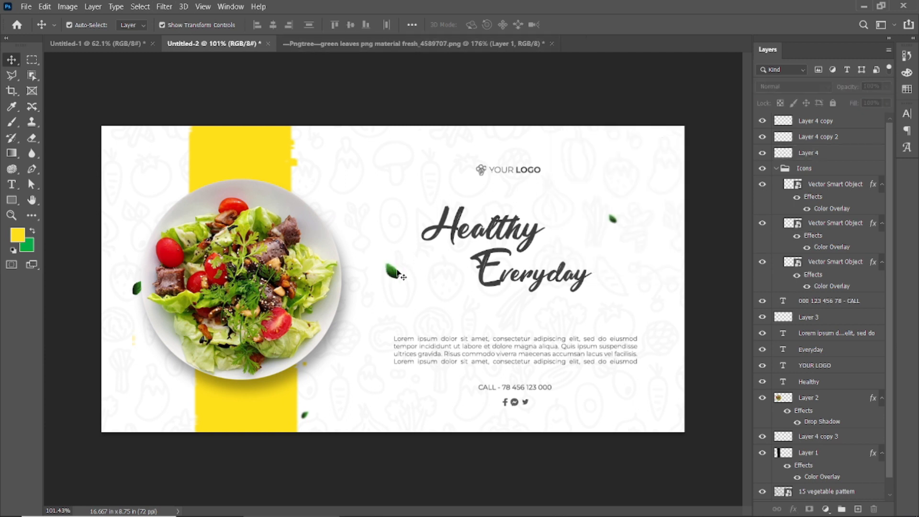
- Apply a Gaussian Blur with a 0.9-pixel radius to the large leaf between the plate and the headline
left_click(164, 6)
mouse_move(191, 150)
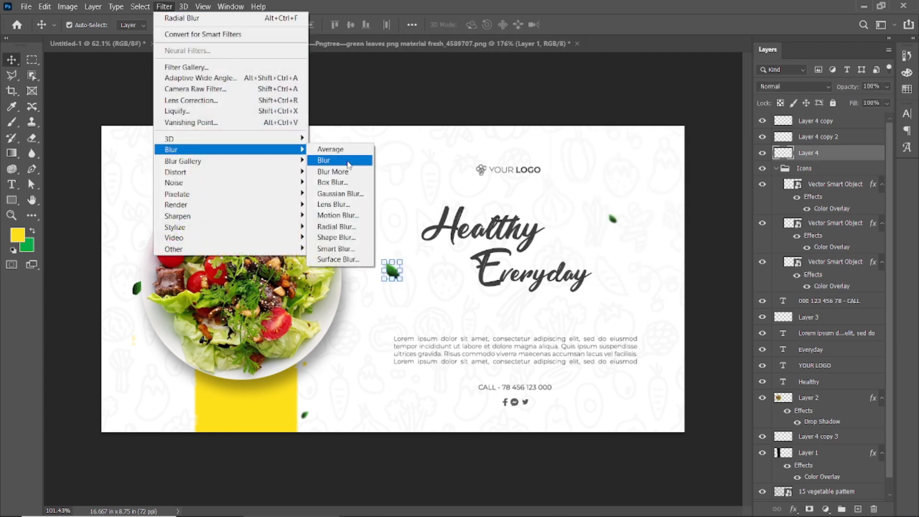
left_click(336, 194)
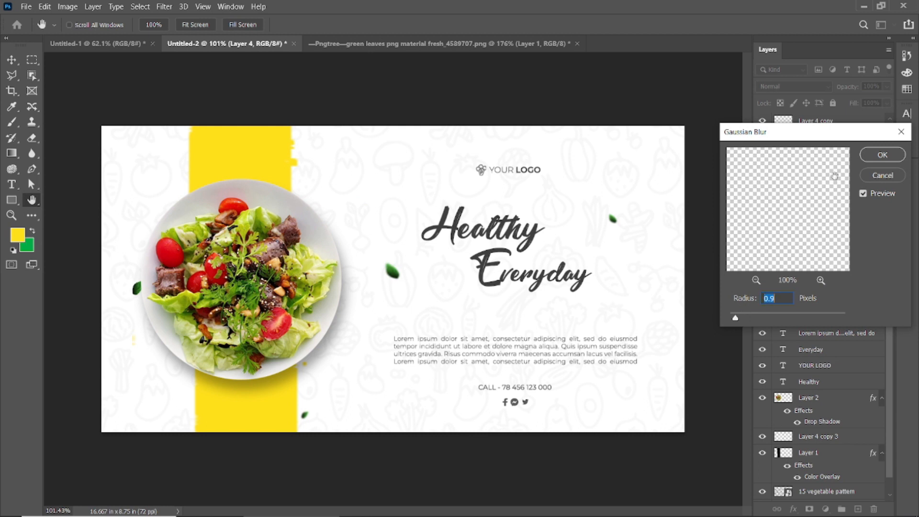
left_click(883, 155)
- Repeat the last Gaussian Blur on the leaf at the plate's left edge and deselect it
key("v")
left_click(137, 289)
left_click(168, 7)
left_click(178, 20)
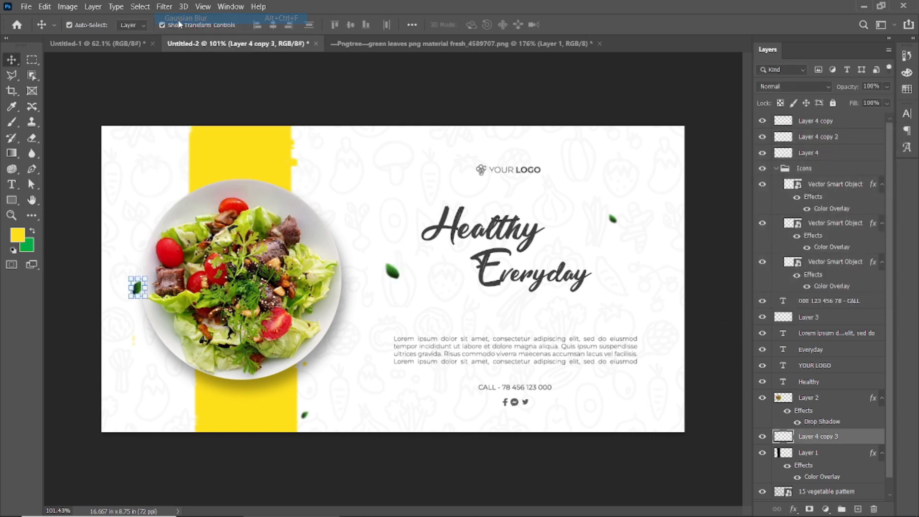
left_click(359, 86)
scroll(436, 282, "down", 3)
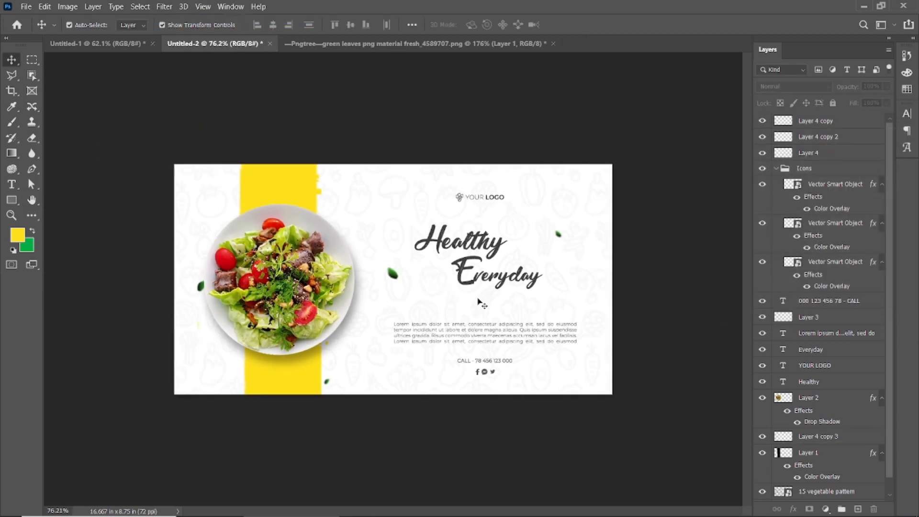
- Duplicate the large leaf into the banner's lower-right corner and apply a 1.2-pixel Gaussian Blur to the copy
scroll(421, 292, "up", 2)
left_click_drag(405, 269, 652, 403)
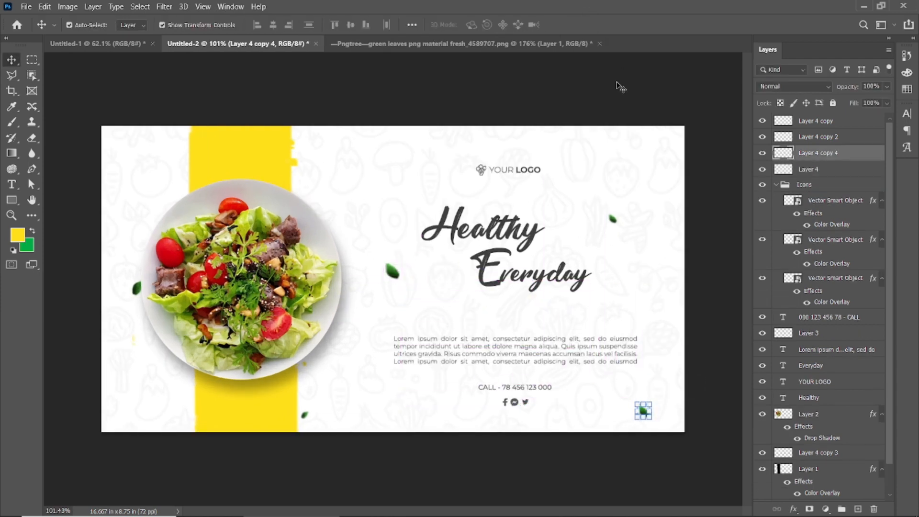
left_click(164, 6)
mouse_move(201, 150)
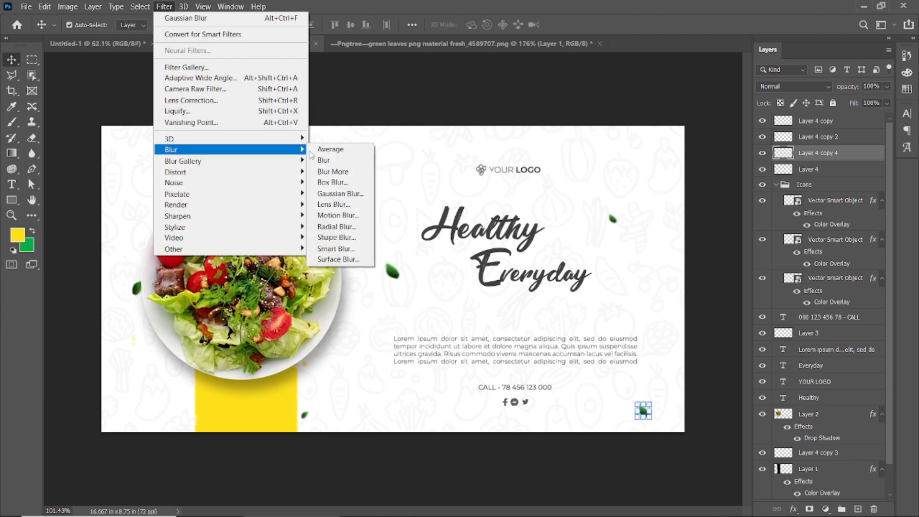
left_click(330, 194)
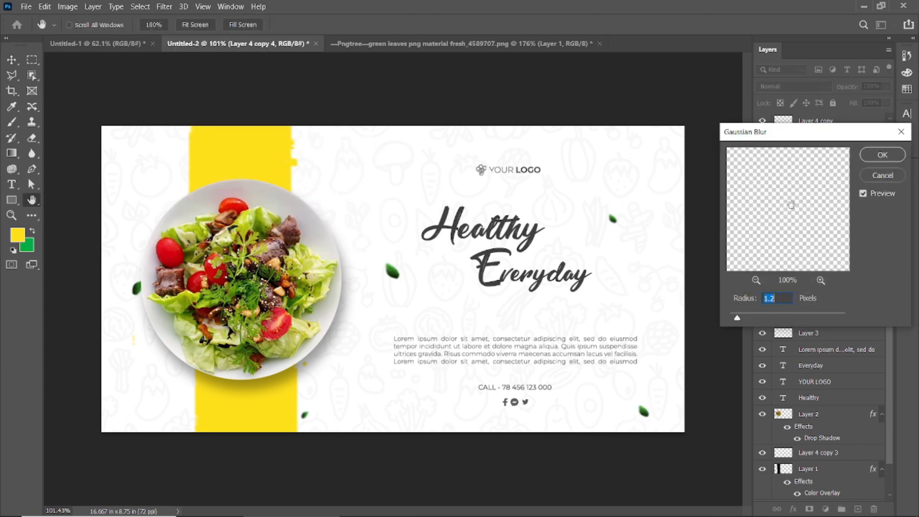
left_click(867, 158)
- Group Layer 4, Layer 4 copy, copy 2 and copy 4 into a group named Leaves
left_click(868, 149, "ctrl")
left_click(842, 172)
left_click(846, 124, "shift")
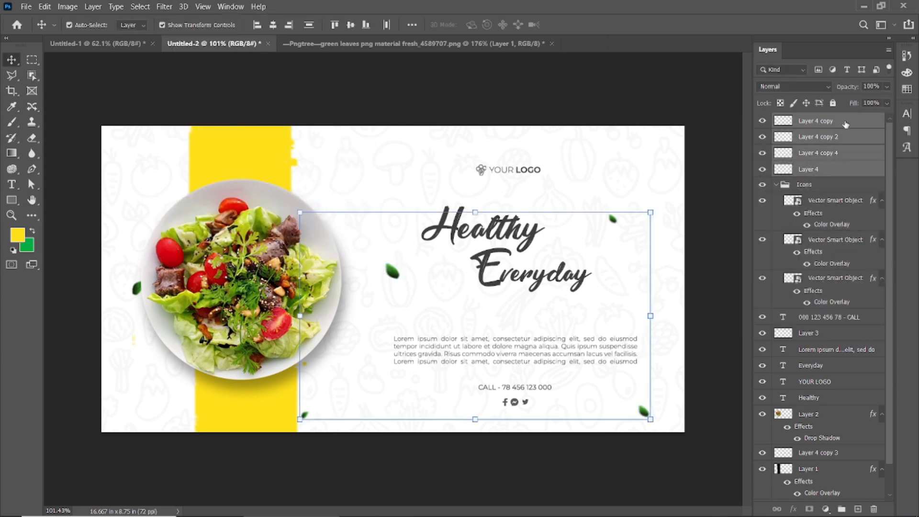
key("ctrl+g")
double_click(807, 119)
type("Leaves")
key("Return")
left_click(267, 88)
- Put the yellow stroke's Layer 1 in a group named Brush and collapse it
left_click(254, 153)
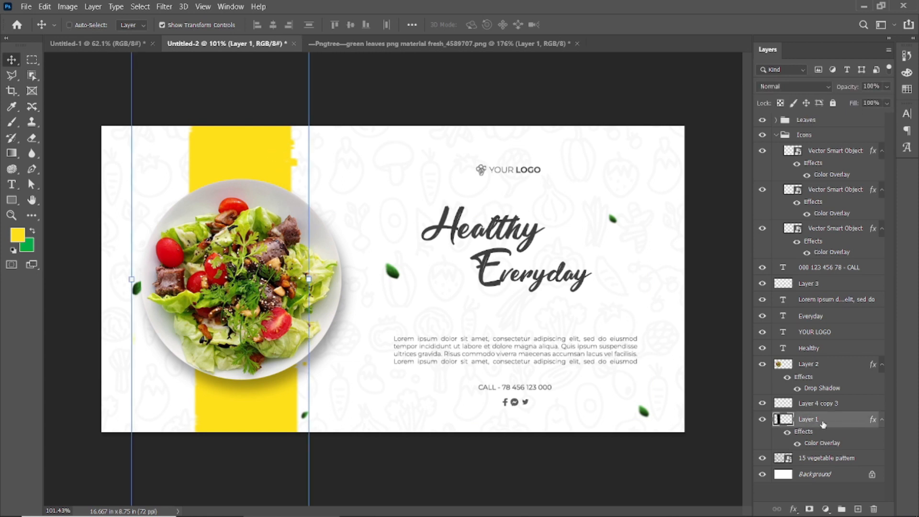
key("ctrl+g")
double_click(807, 418)
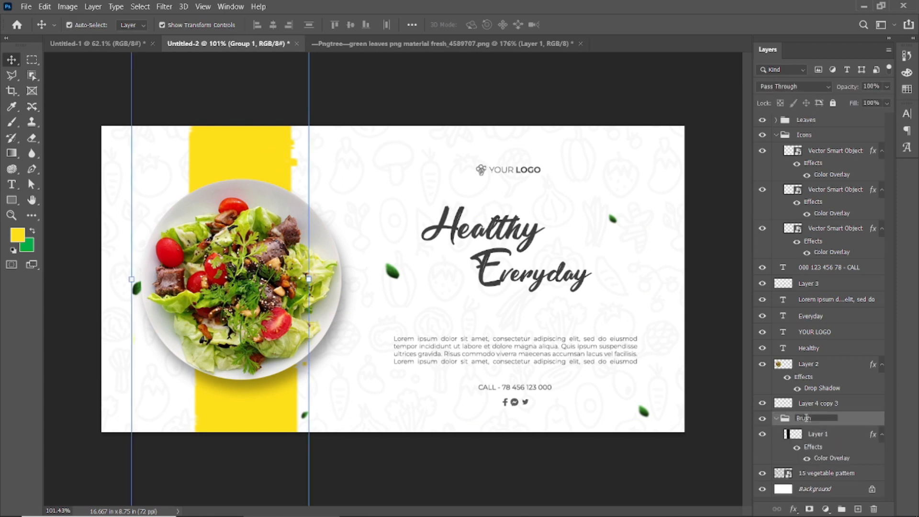
key("Return")
left_click(776, 419)
- Put the 15 vegetable pattern layer in a group named B Pattern and collapse it
left_click(770, 438)
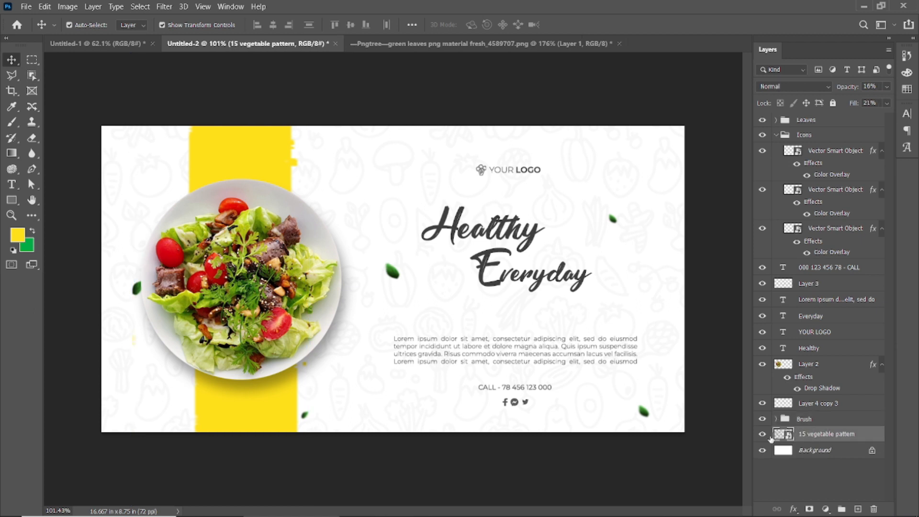
key("ctrl+g")
double_click(808, 433)
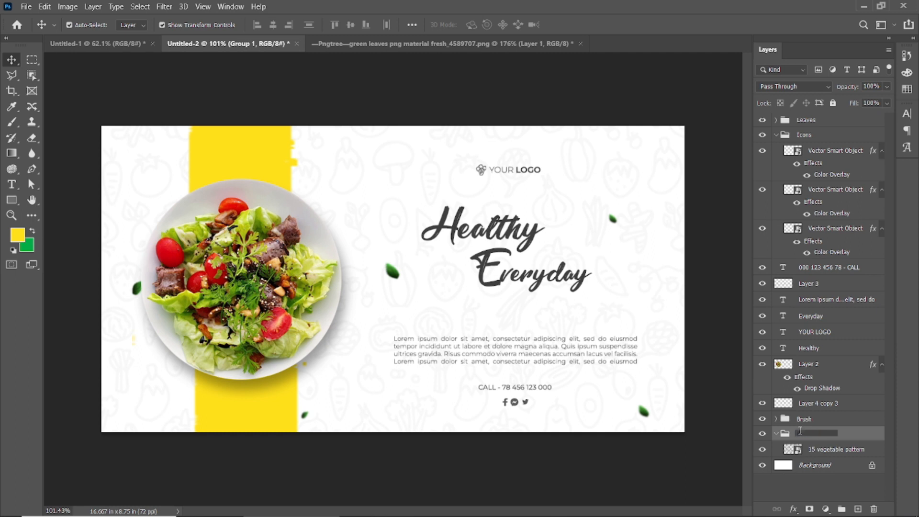
type("B Pattern")
key("Return")
left_click(777, 434)
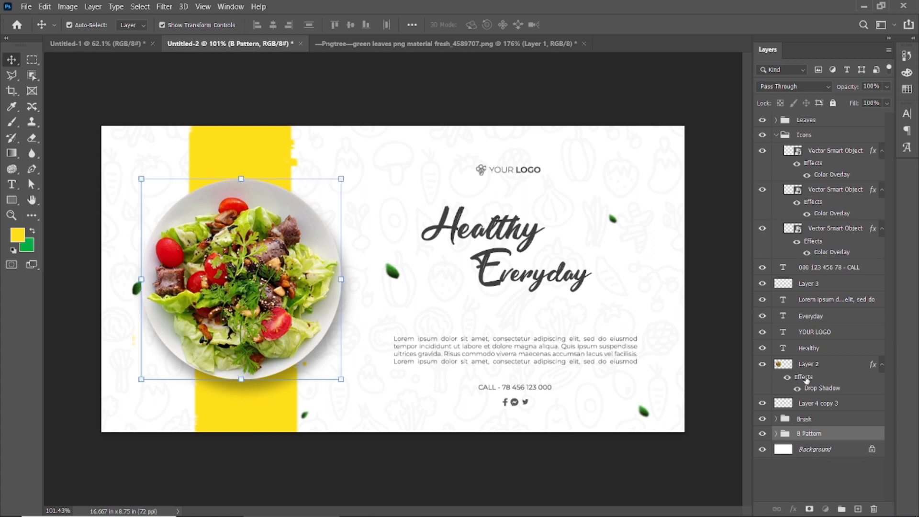
- Put the salad plate's Layer 2 in a group named Plate and collapse it
left_click(809, 406)
left_click(808, 369)
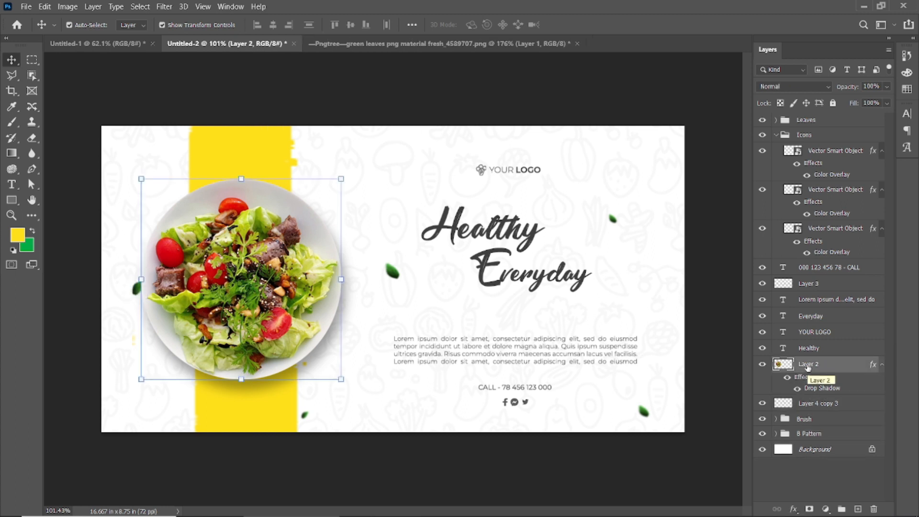
key("ctrl+g")
double_click(804, 364)
key("Return")
left_click(776, 364)
- Group the paragraph, Everyday, YOUR LOGO and Healthy layers as Text, and move the CALL line layer into that group
left_click(820, 301)
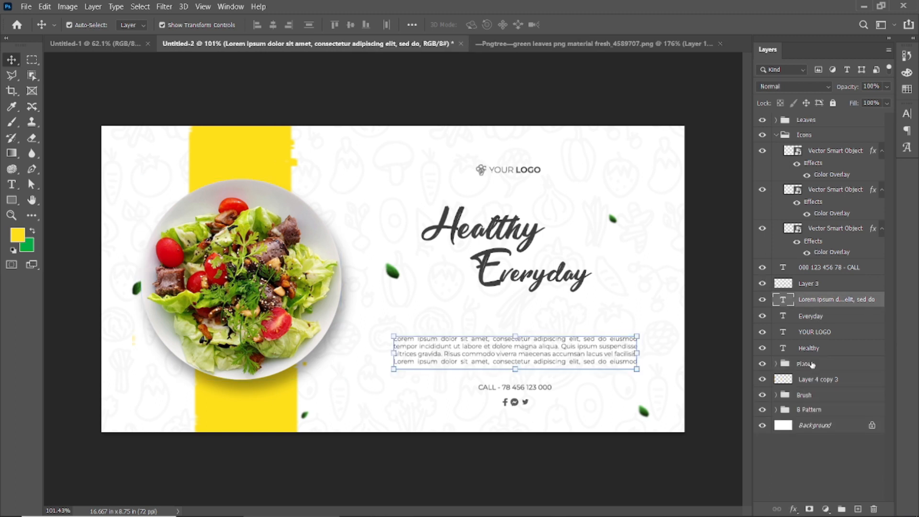
left_click(814, 349, "shift")
key("ctrl+g")
double_click(806, 300)
type("Text")
key("Return")
left_click(805, 284)
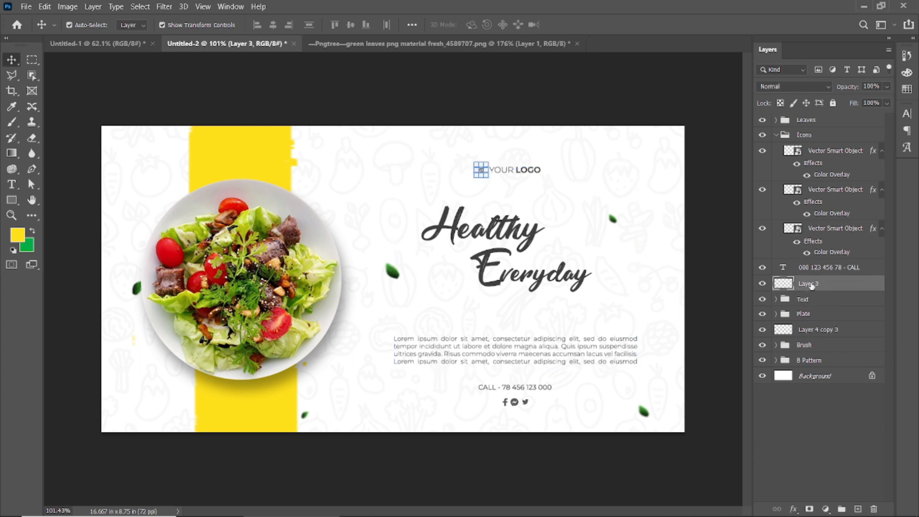
left_click_drag(814, 267, 816, 302)
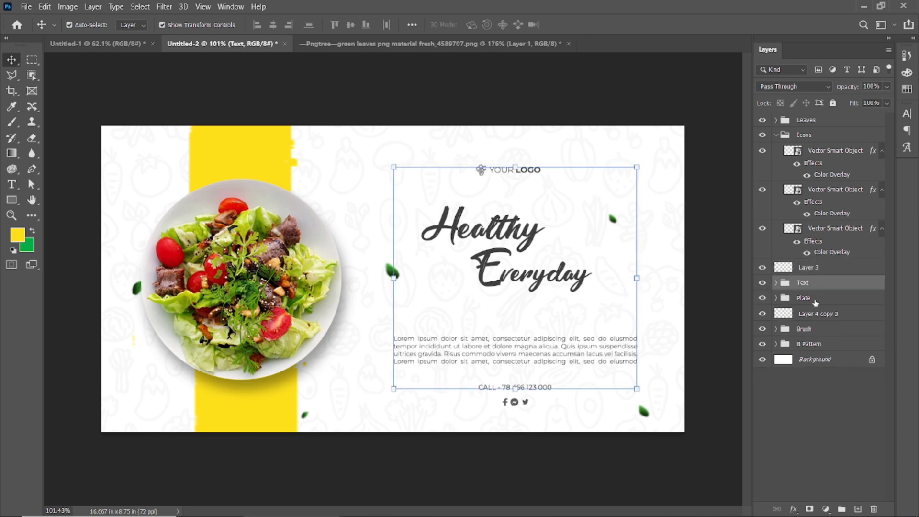
- Put the logo symbol's Layer 3 in a group named Logo and collapse it
left_click(808, 269)
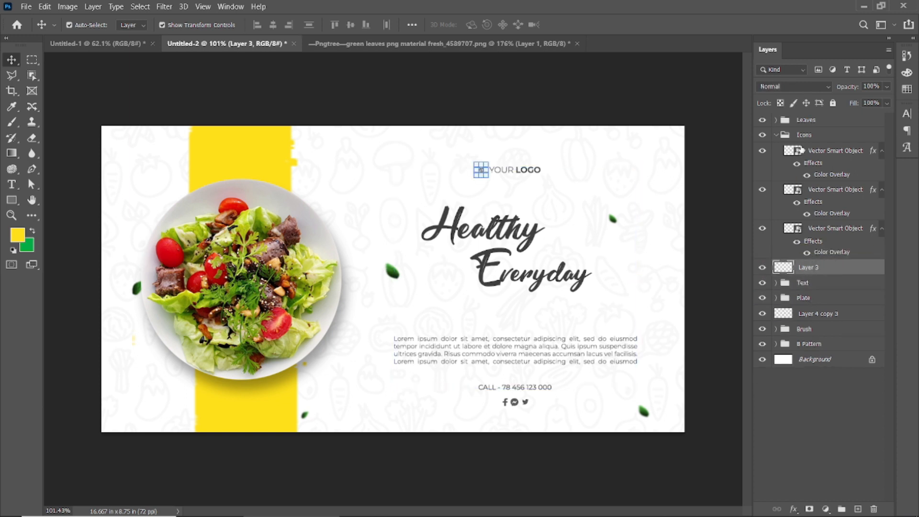
key("ctrl+g")
double_click(807, 267)
type("Logo")
key("Return")
left_click(776, 267)
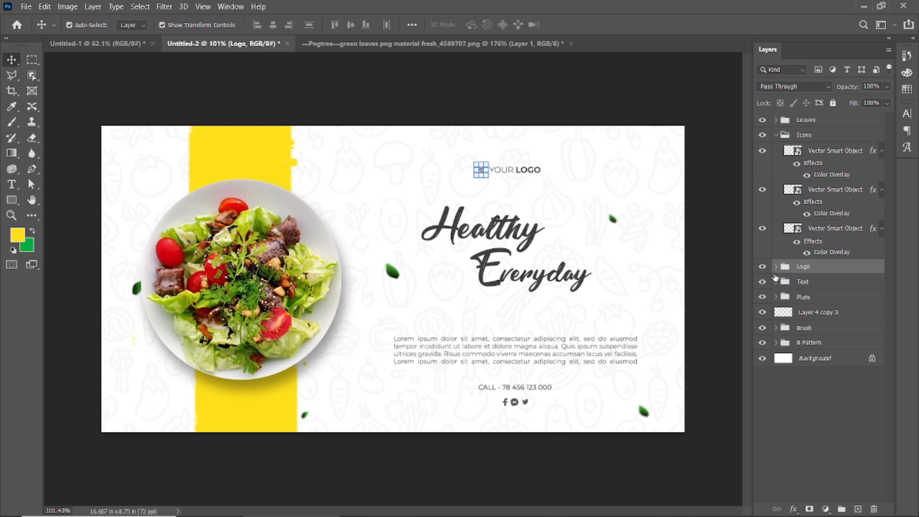
- Put Layer 4 copy 3 in a group named Leave, and collapse the Icons and Leave groups
left_click(791, 314)
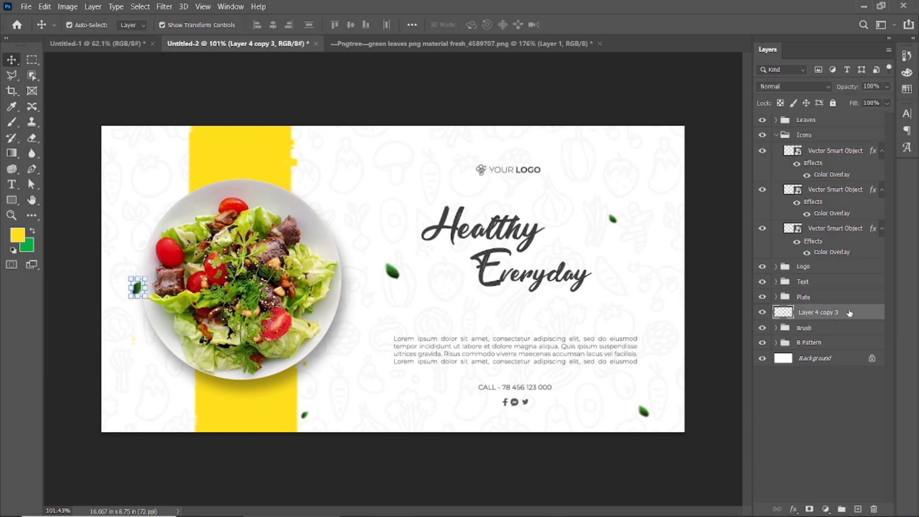
key("ctrl+g")
type("Leave")
key("Return")
left_click(776, 135)
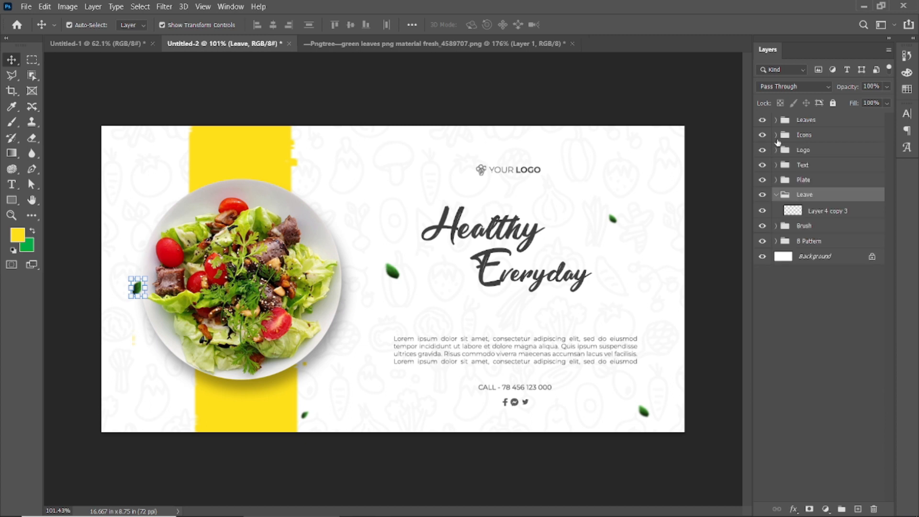
left_click(775, 195)
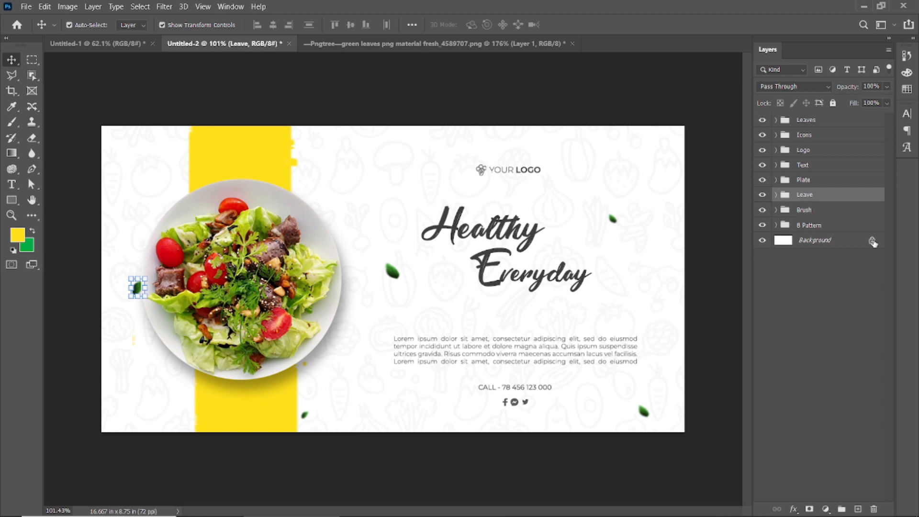
- Unlock the Background layer, deselect all layers and show the finished banner in full-screen mode
left_click(873, 243)
left_click(722, 299)
key("f")
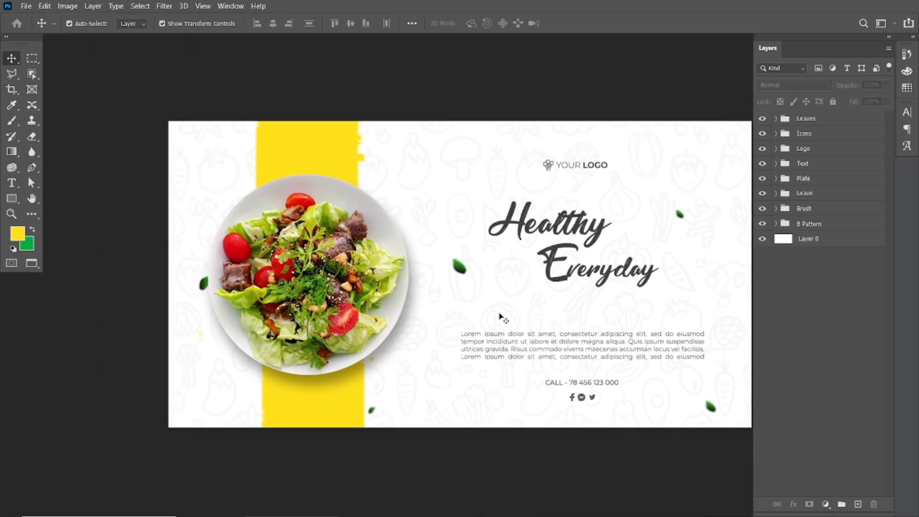
key("f")
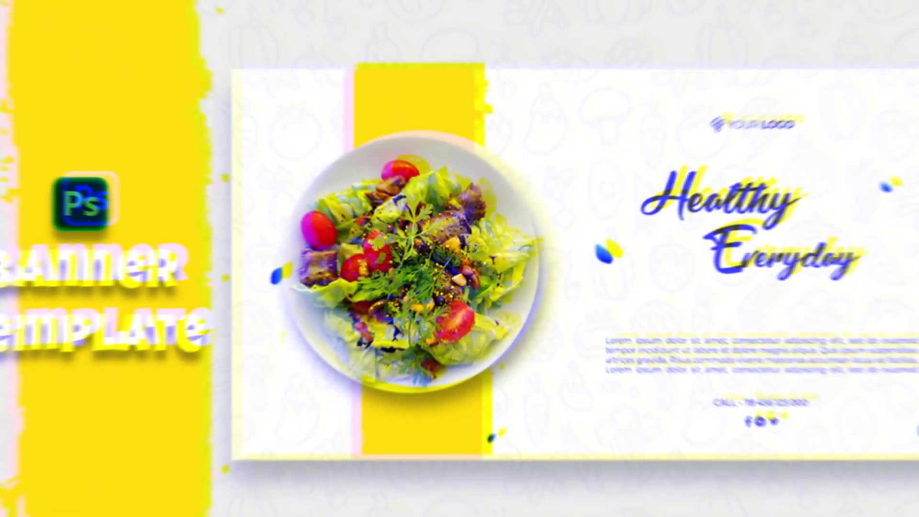